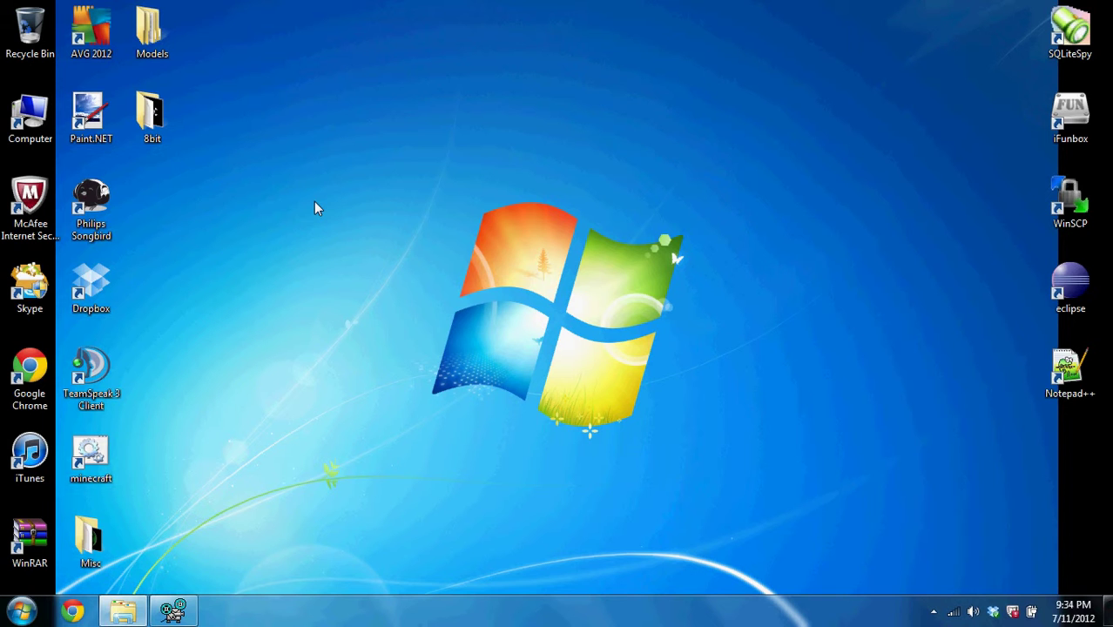
- Clear the desktop icon selection and launch Eclipse and WinSCP from their shortcuts
{"action": "left_click_drag", "start_coordinate": [374, 157], "coordinate": [535, 189]}
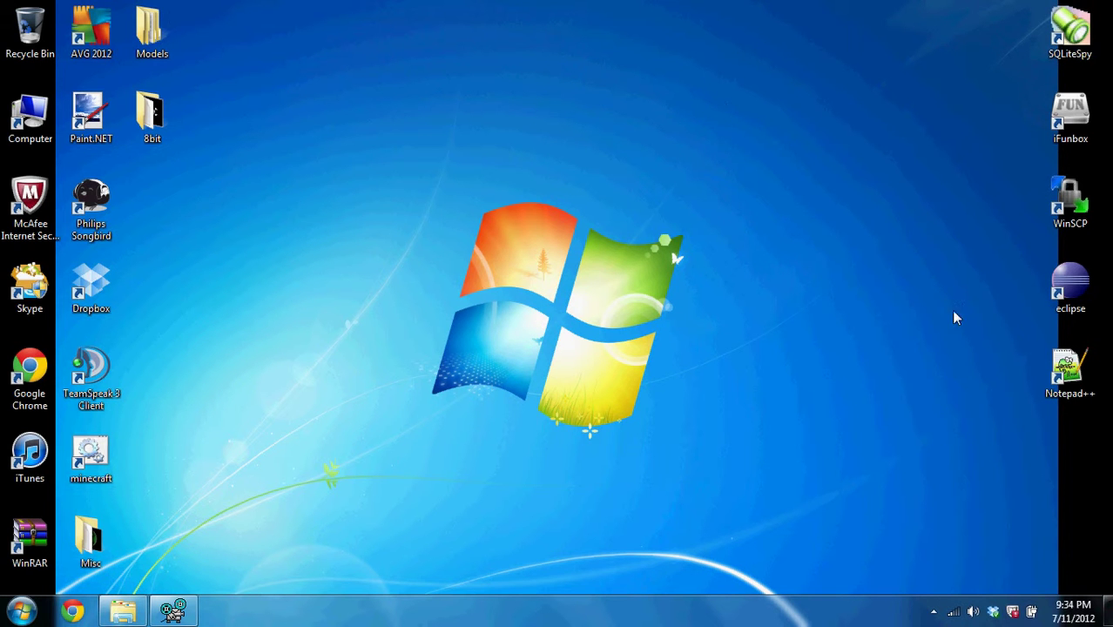
{"action": "left_click", "coordinate": [1064, 376]}
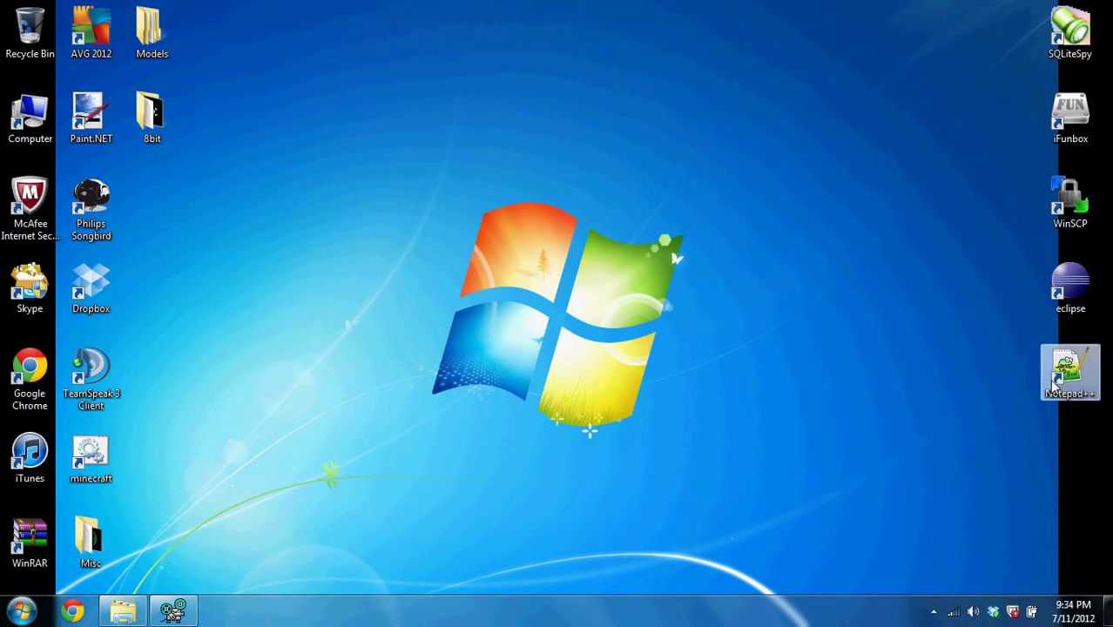
{"action": "left_click_drag", "start_coordinate": [980, 333], "coordinate": [961, 46]}
{"action": "double_click", "coordinate": [1070, 286]}
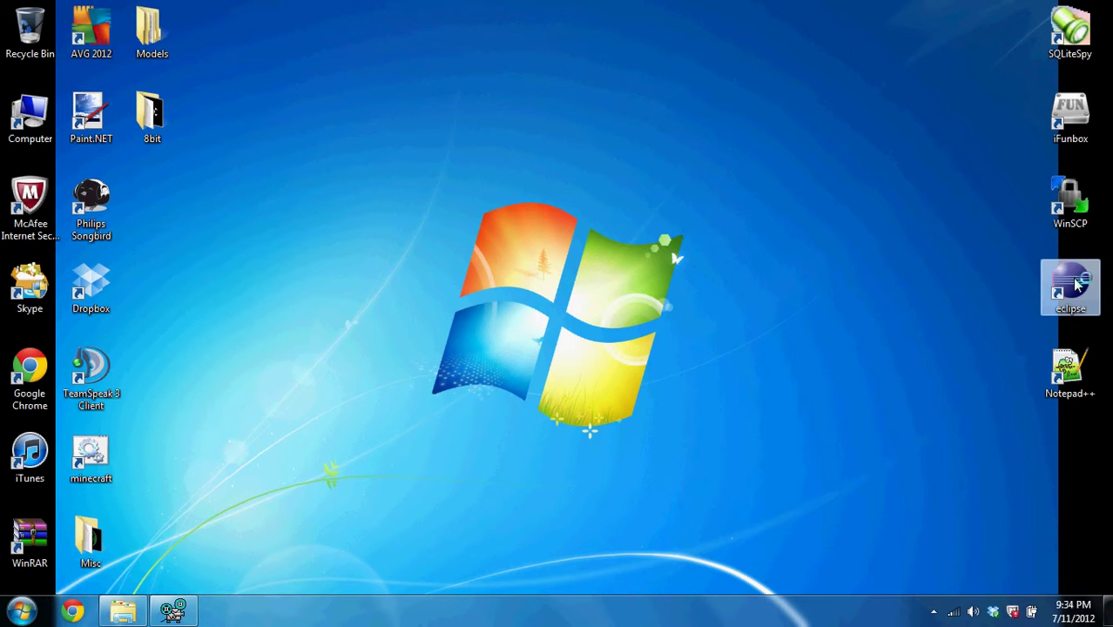
{"action": "double_click", "coordinate": [1078, 199]}
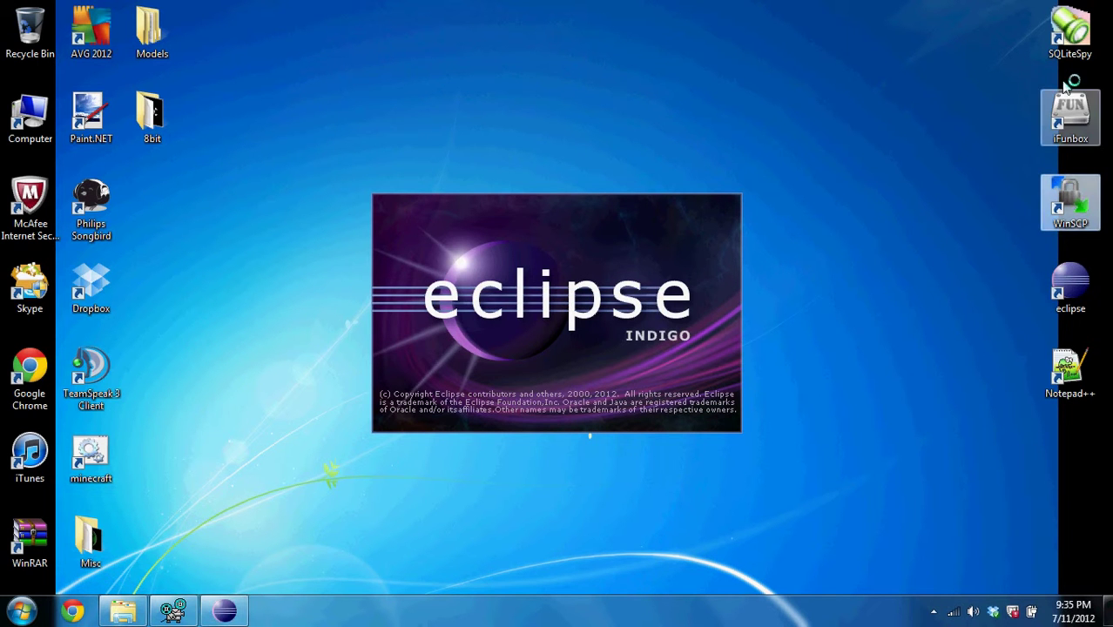
- Close Eclipse and the WinSCP login, dismiss the Eclipse error, and scroll the 7-Zip Portable page
{"action": "right_click", "coordinate": [223, 600]}
{"action": "left_click", "coordinate": [222, 570]}
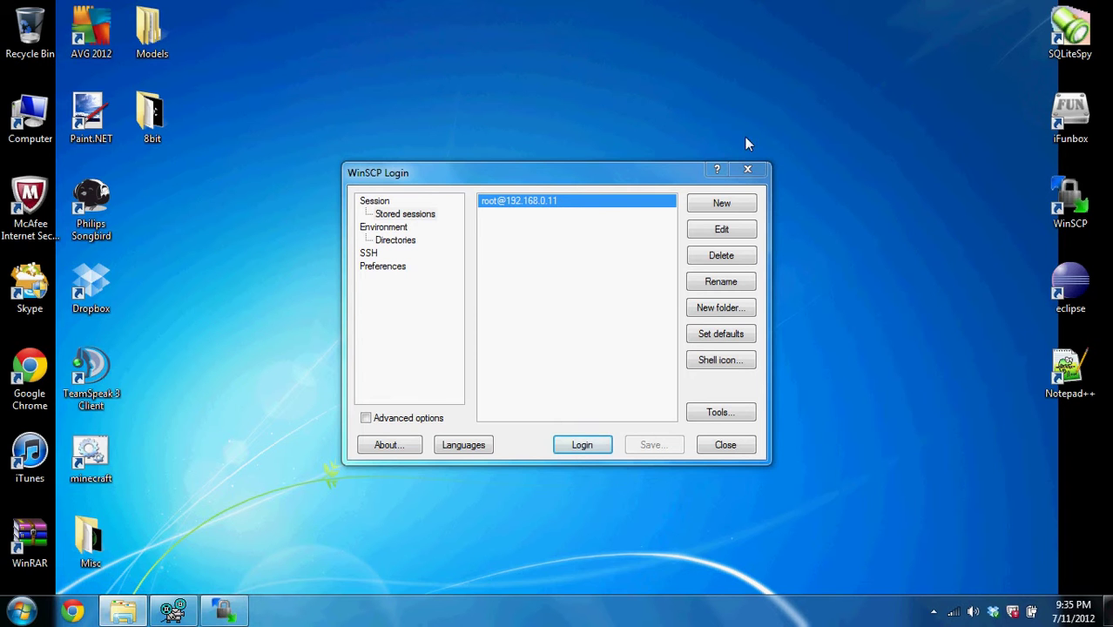
{"action": "left_click", "coordinate": [746, 169]}
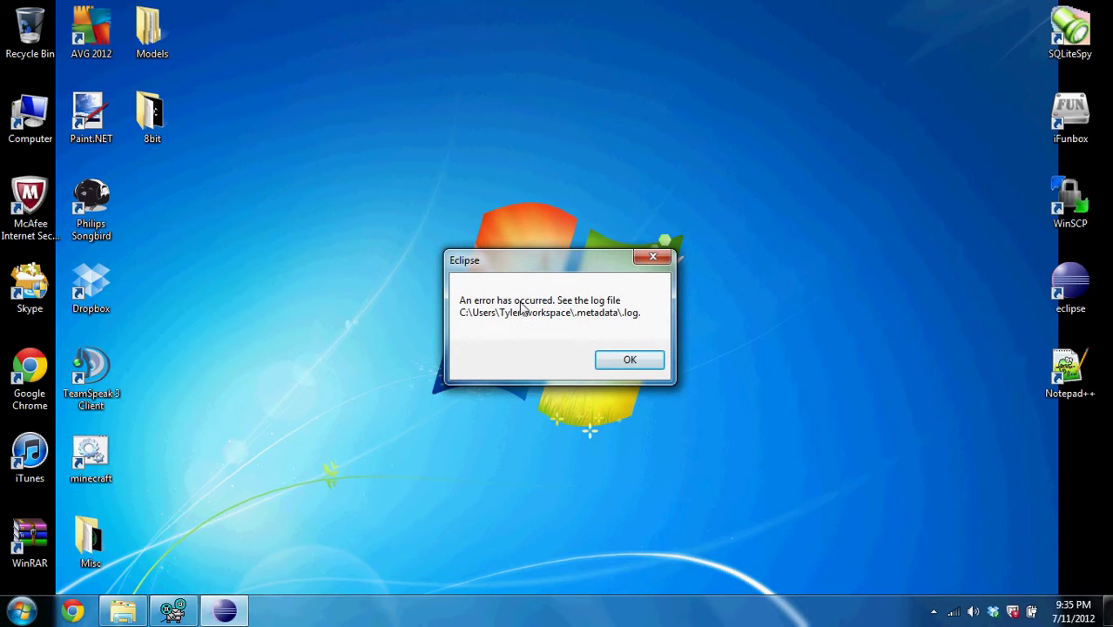
{"action": "left_click", "coordinate": [589, 357]}
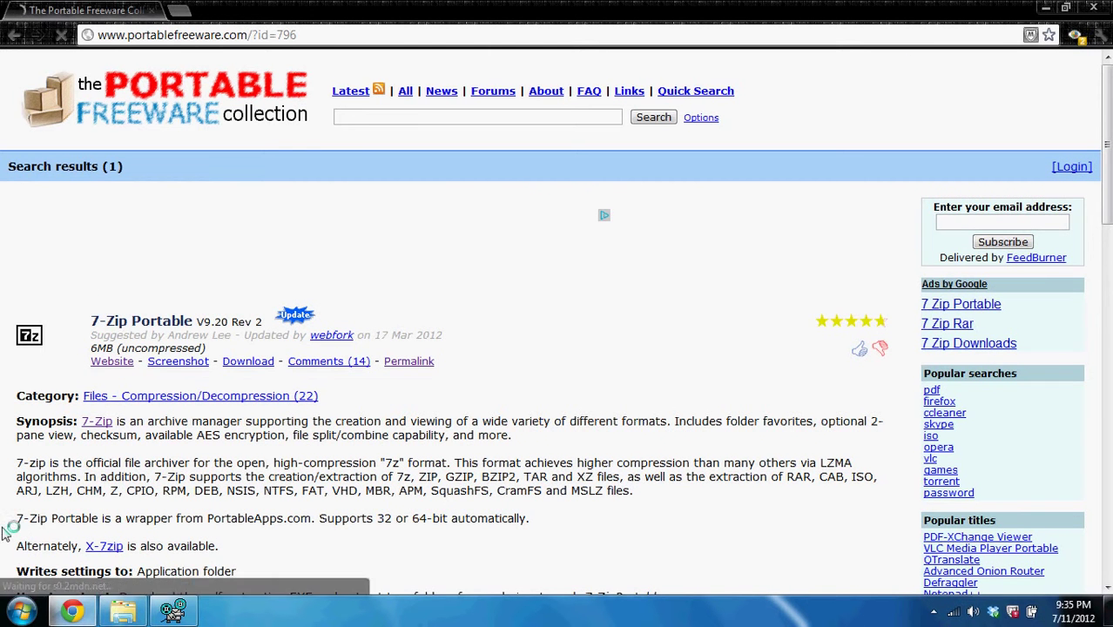
{"action": "scroll", "coordinate": [78, 335], "scroll_direction": "down", "scroll_amount": 4}
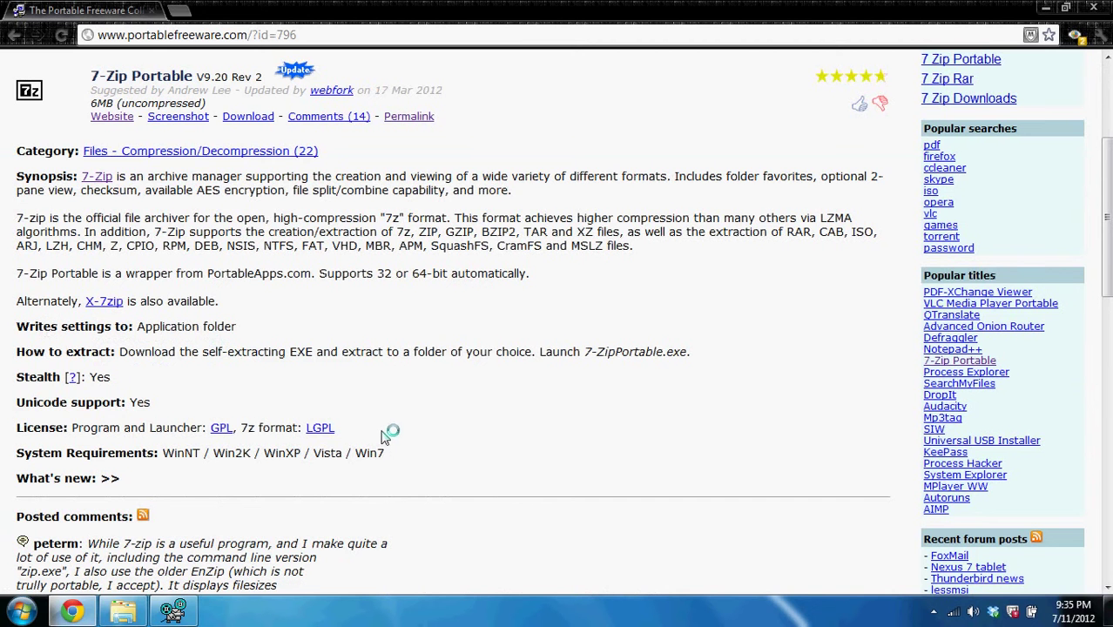
{"action": "scroll", "coordinate": [390, 436], "scroll_direction": "up", "scroll_amount": 4}
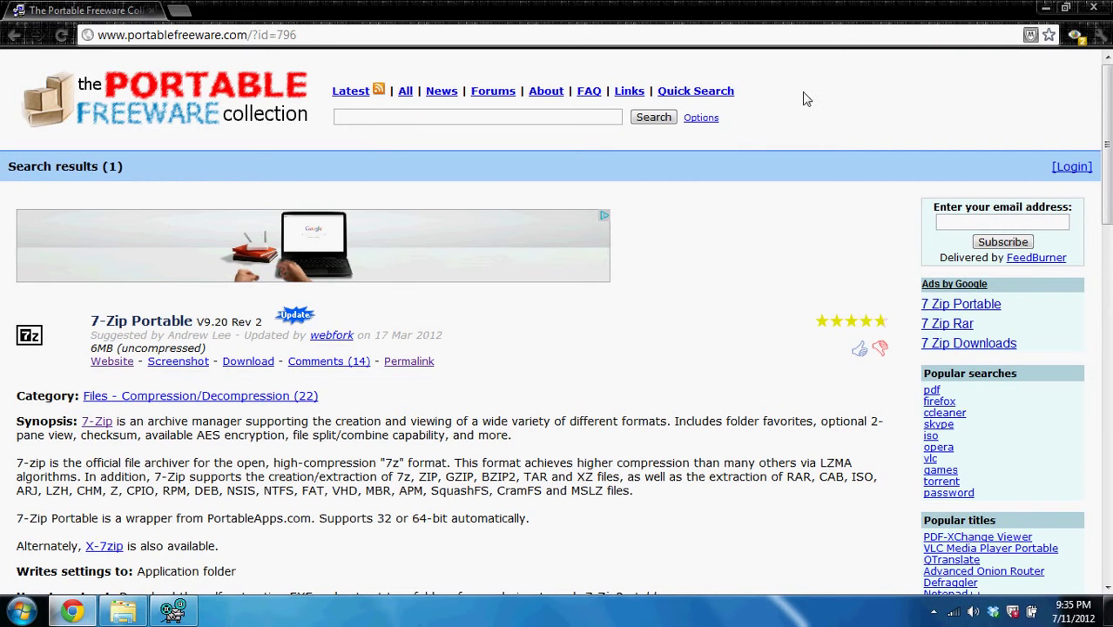
- Open %programfiles(x86)% from the Run dialog's history of locations
{"action": "left_click", "coordinate": [14, 613]}
{"action": "type", "text": "run"}
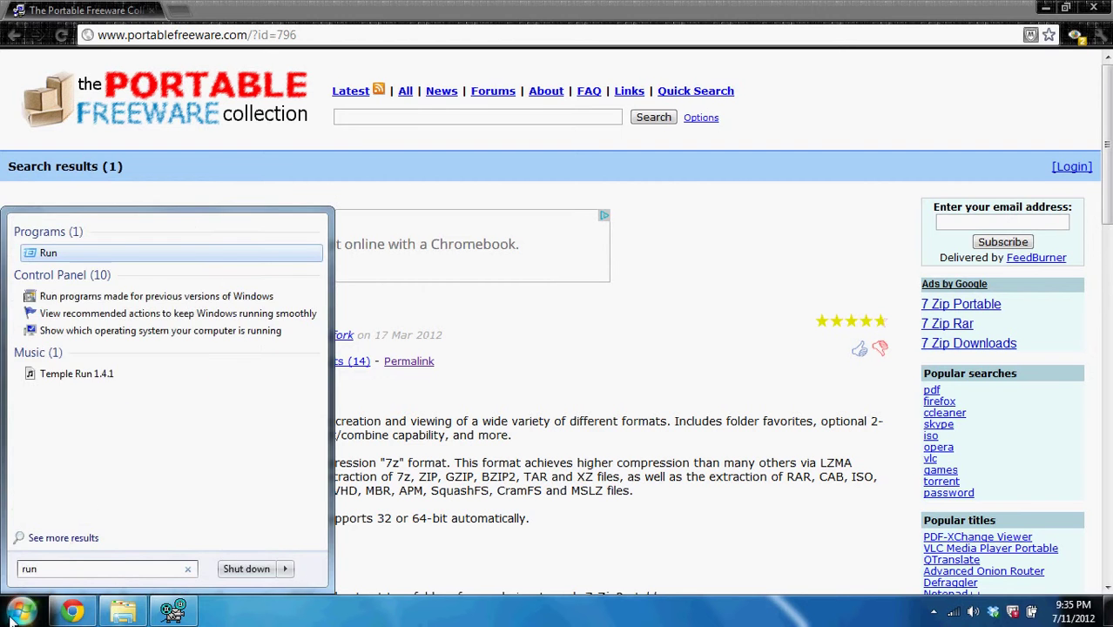
{"action": "key", "text": "Return"}
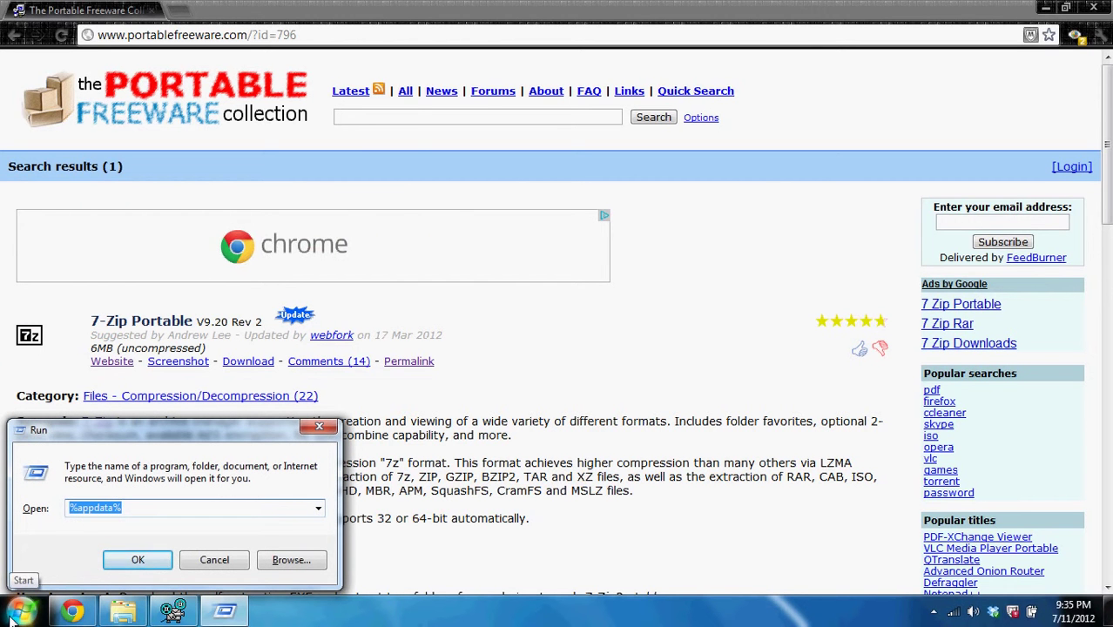
{"action": "left_click", "coordinate": [318, 508]}
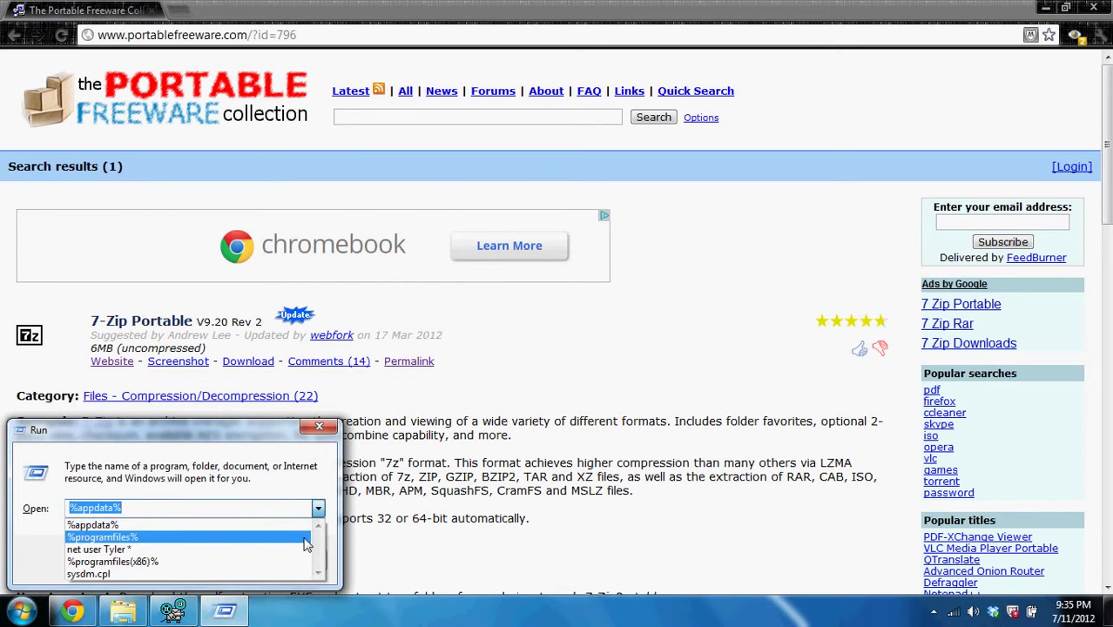
{"action": "left_click", "coordinate": [280, 561]}
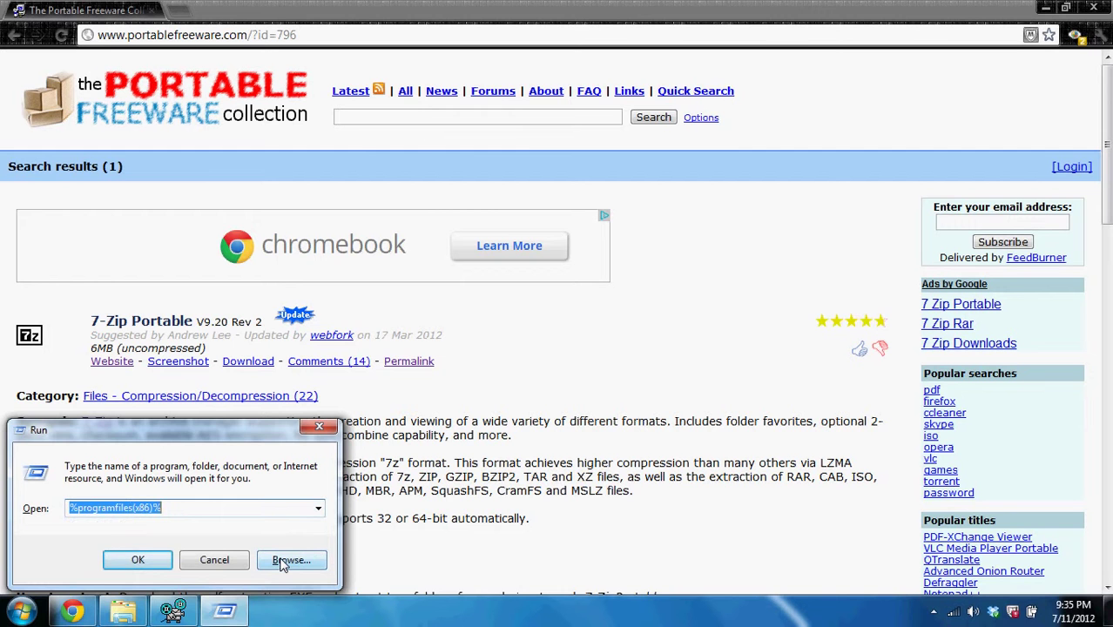
{"action": "left_click", "coordinate": [137, 560]}
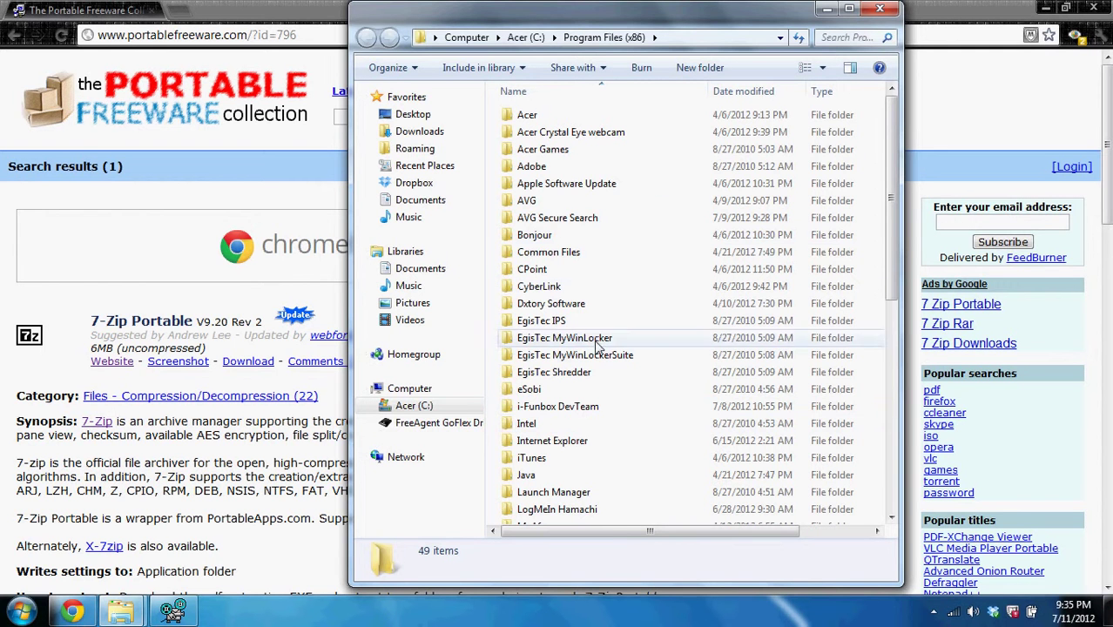
- Browse the Program Files (x86) folders, selecting iTunes, i-Funbox DevTeam and Notepad++
{"action": "left_click", "coordinate": [558, 458]}
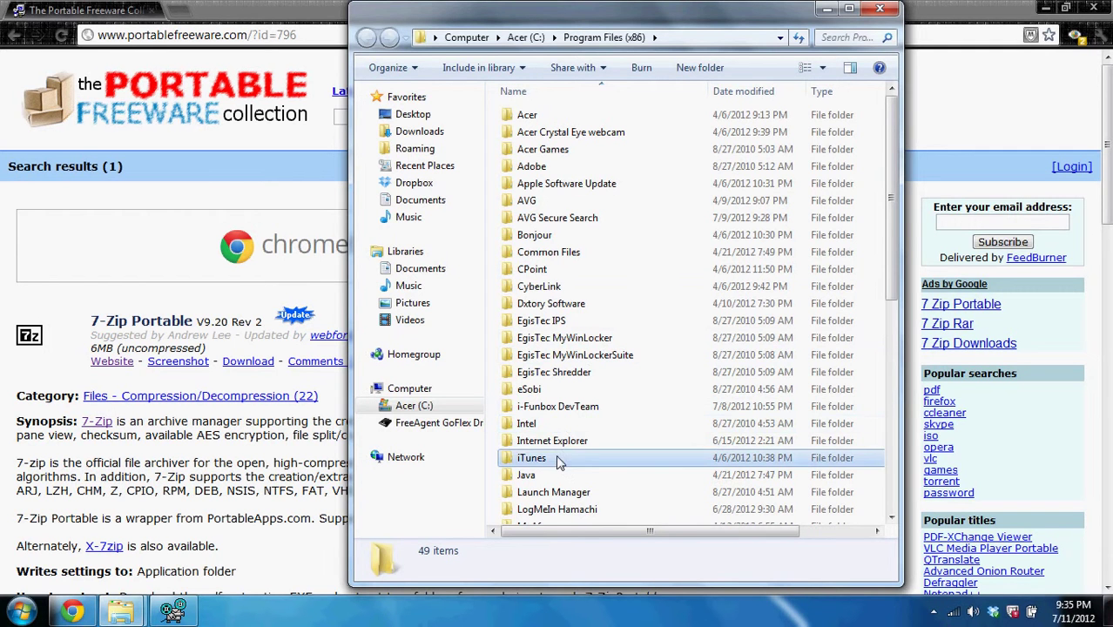
{"action": "scroll", "coordinate": [558, 463], "scroll_direction": "down", "scroll_amount": 5}
{"action": "left_click", "coordinate": [566, 156]}
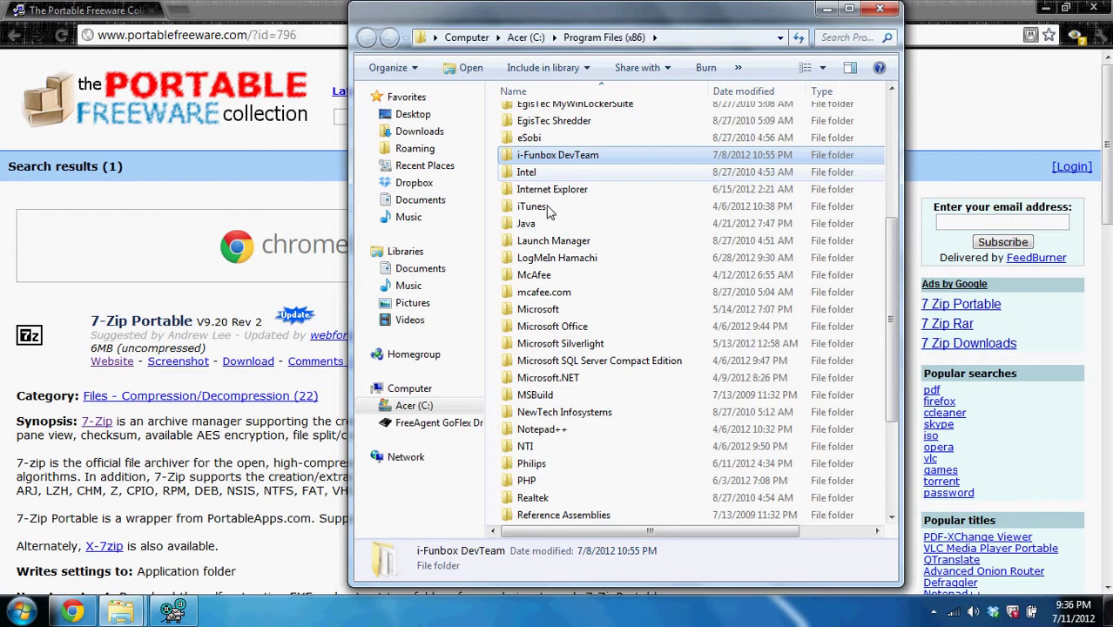
{"action": "left_click", "coordinate": [559, 431]}
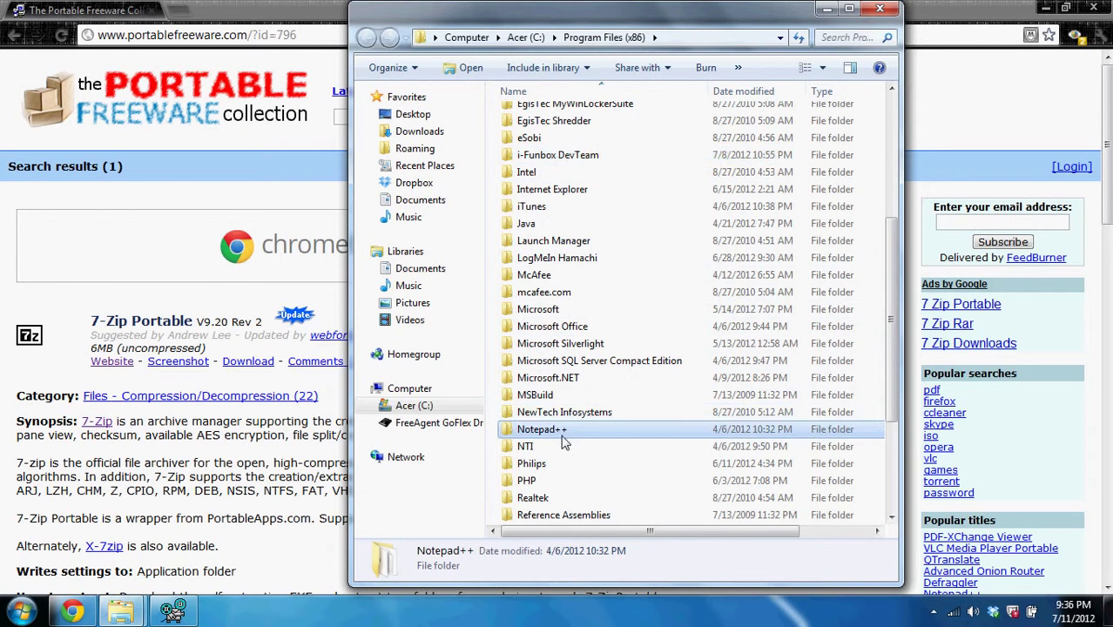
{"action": "scroll", "coordinate": [561, 443], "scroll_direction": "down", "scroll_amount": 2}
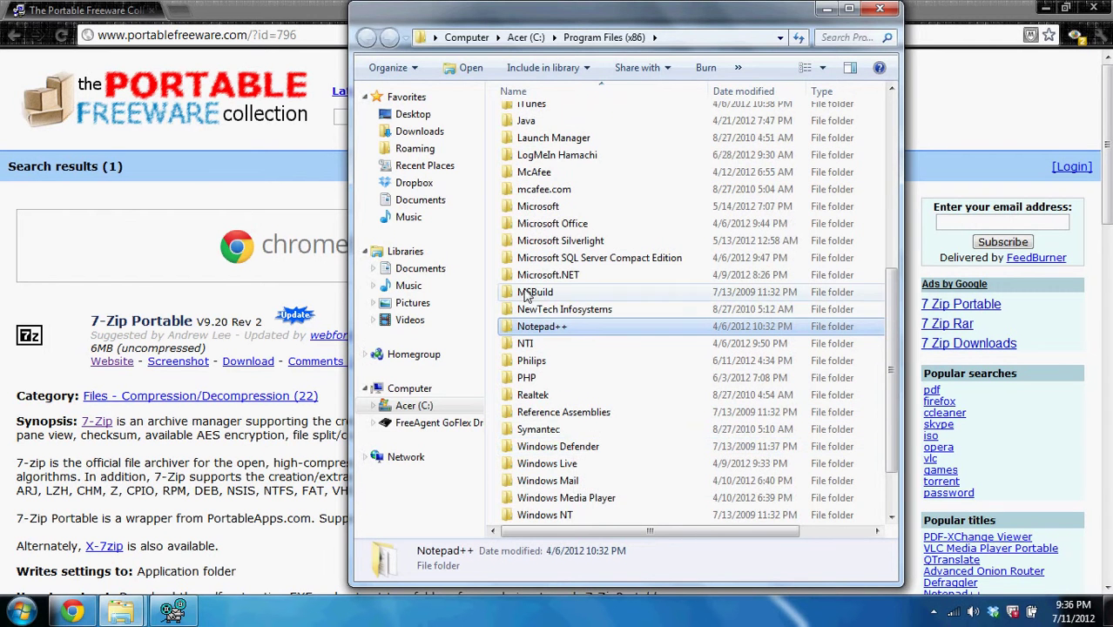
{"action": "scroll", "coordinate": [561, 253], "scroll_direction": "up", "scroll_amount": 4}
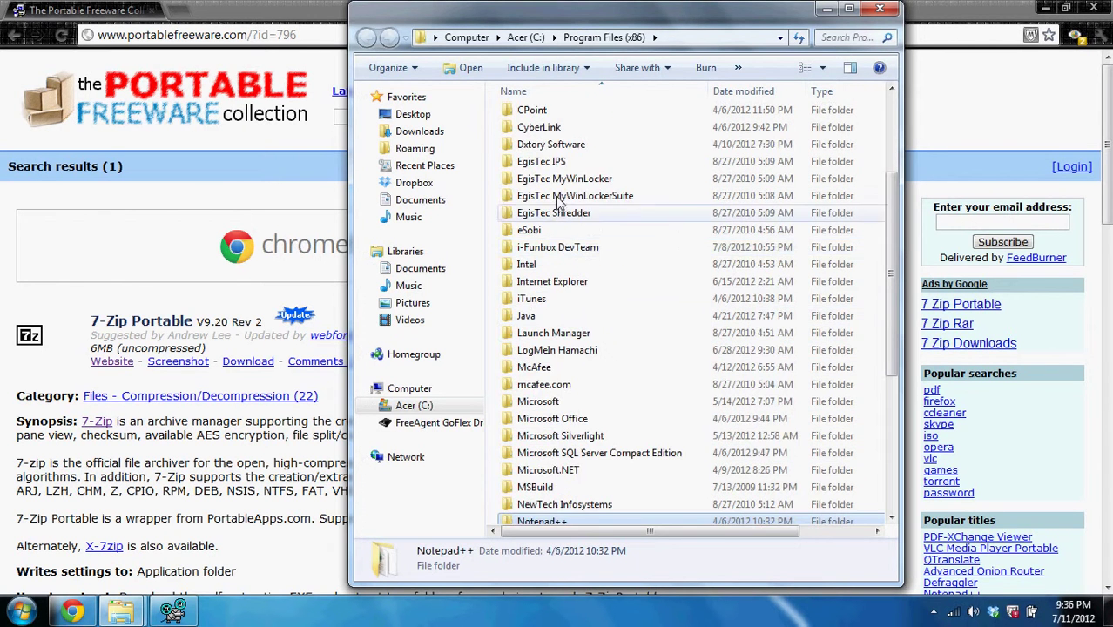
{"action": "scroll", "coordinate": [566, 183], "scroll_direction": "up", "scroll_amount": 3}
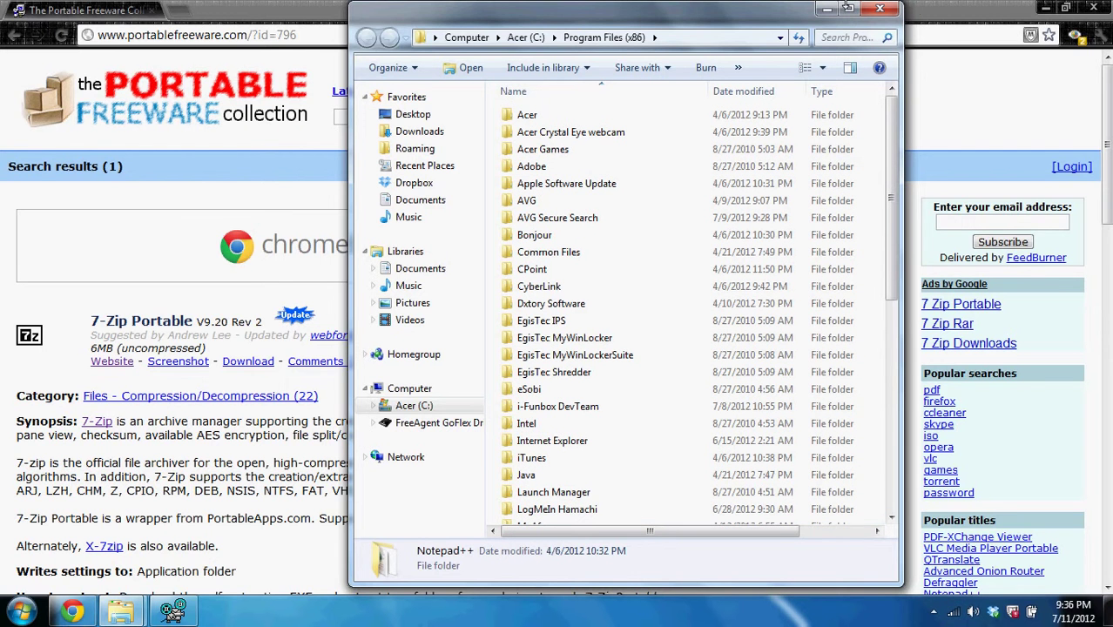
{"action": "left_click", "coordinate": [1047, 8]}
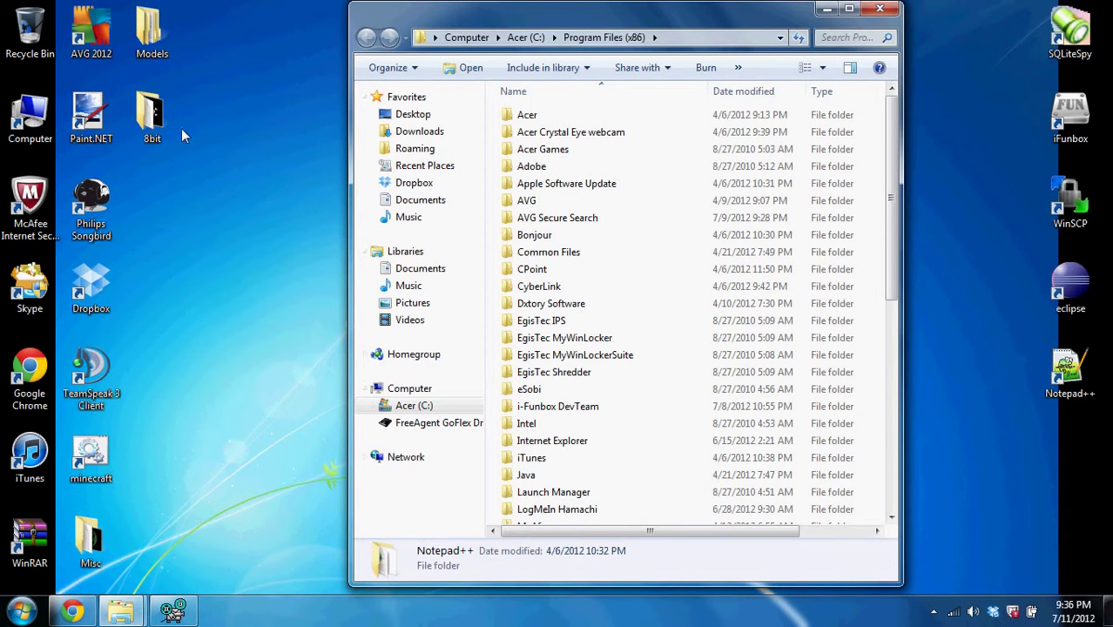
{"action": "left_click_drag", "start_coordinate": [150, 31], "coordinate": [490, 204]}
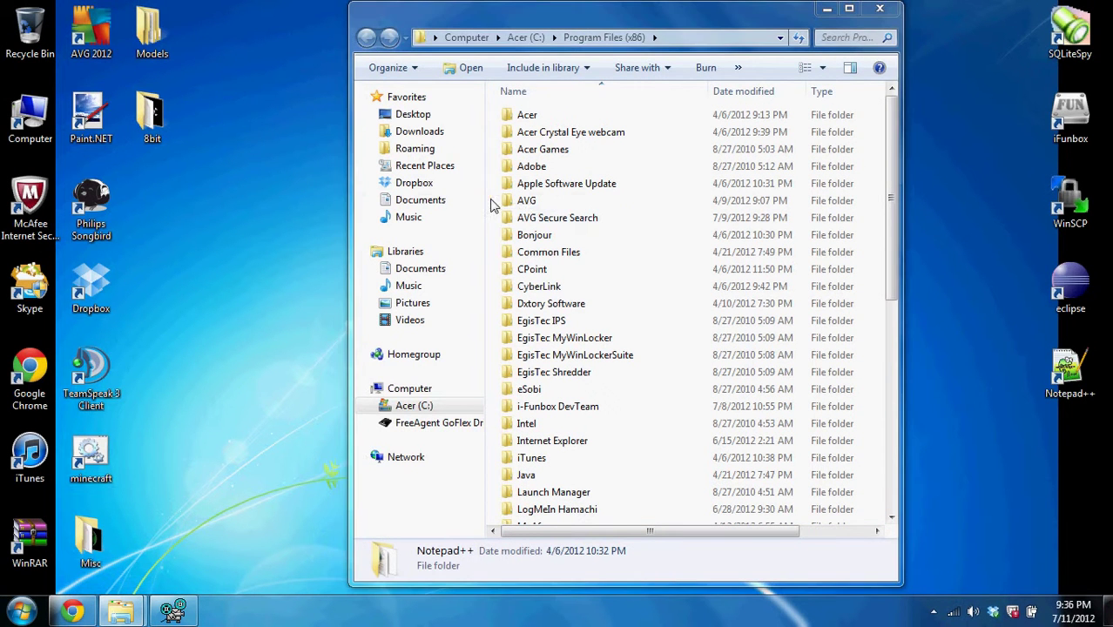
{"action": "left_click", "coordinate": [540, 371]}
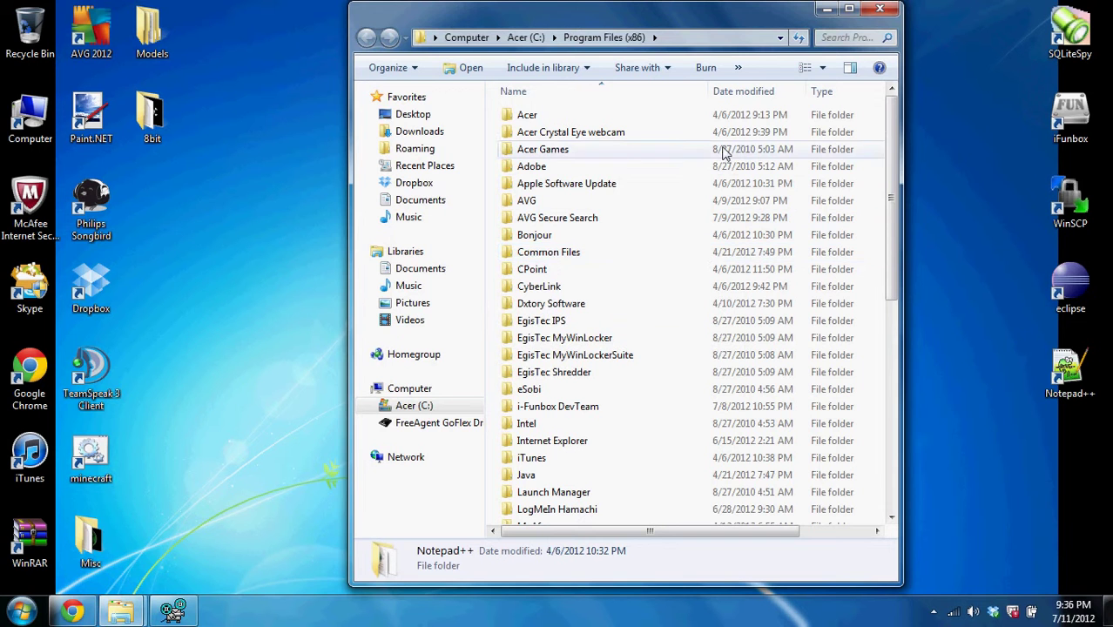
- Open the %appdata% folder through the Run dialog
{"action": "left_click", "coordinate": [879, 7]}
{"action": "left_click", "coordinate": [20, 609]}
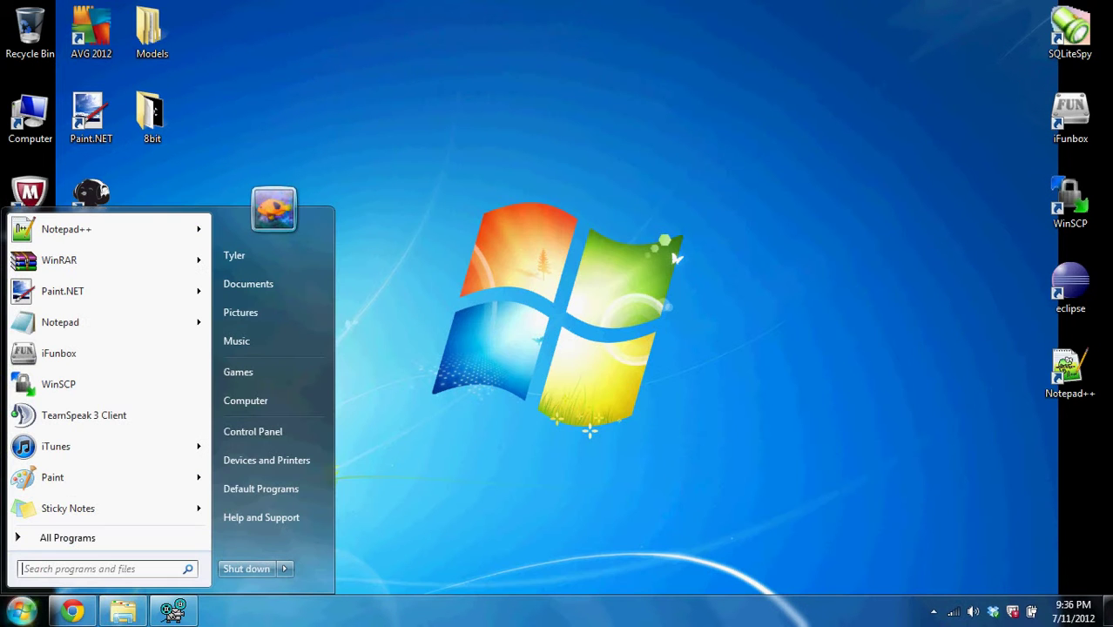
{"action": "type", "text": "r"}
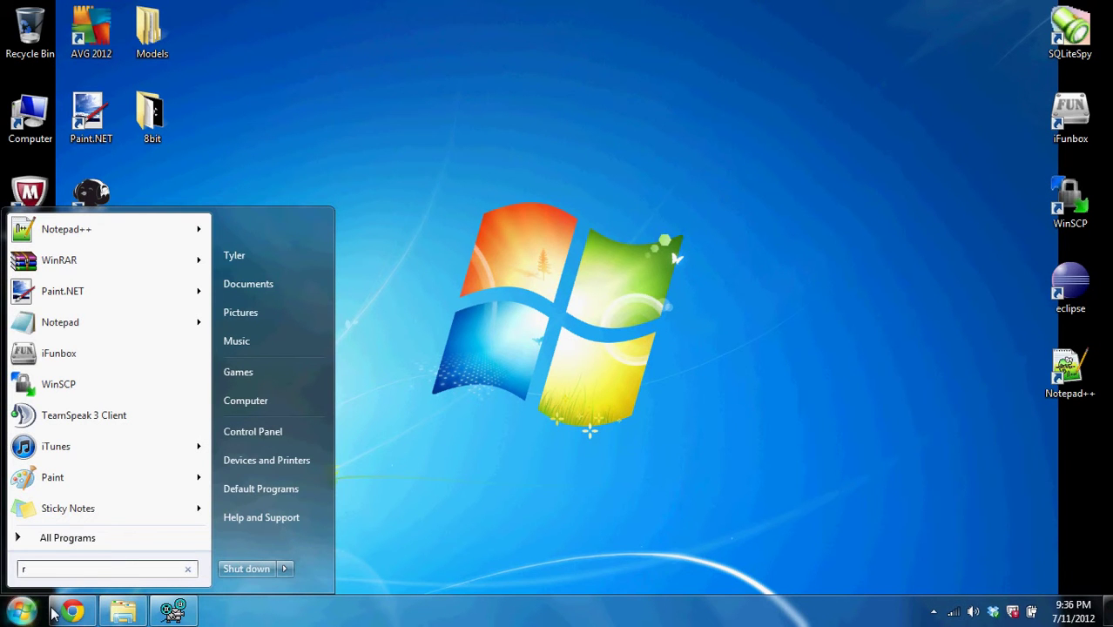
{"action": "type", "text": "un"}
{"action": "key", "text": "Return"}
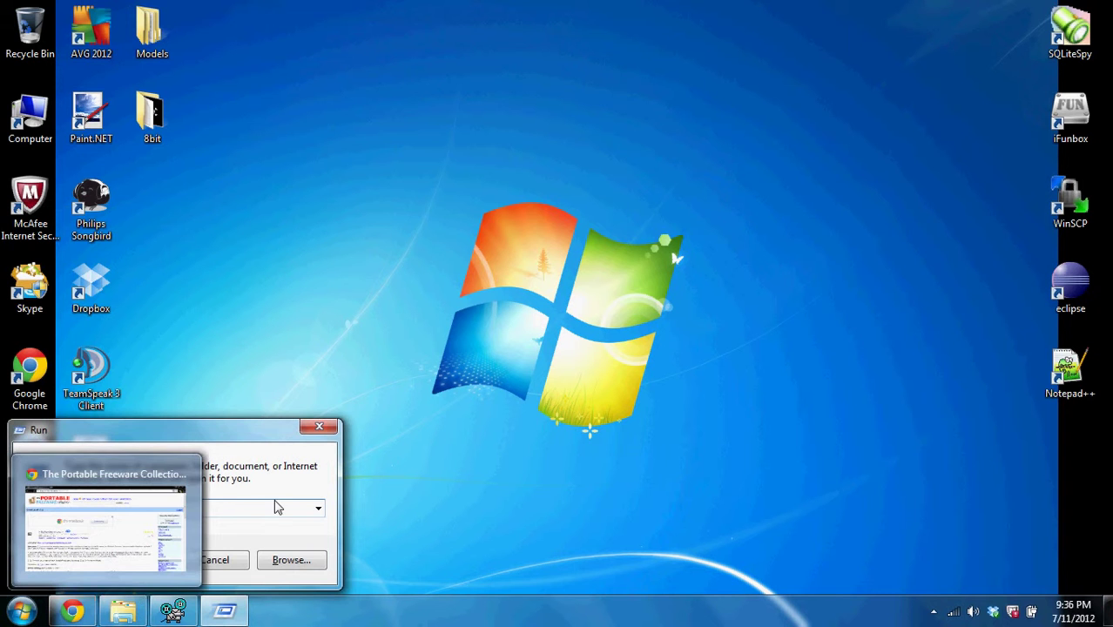
{"action": "type", "text": "%appdata"}
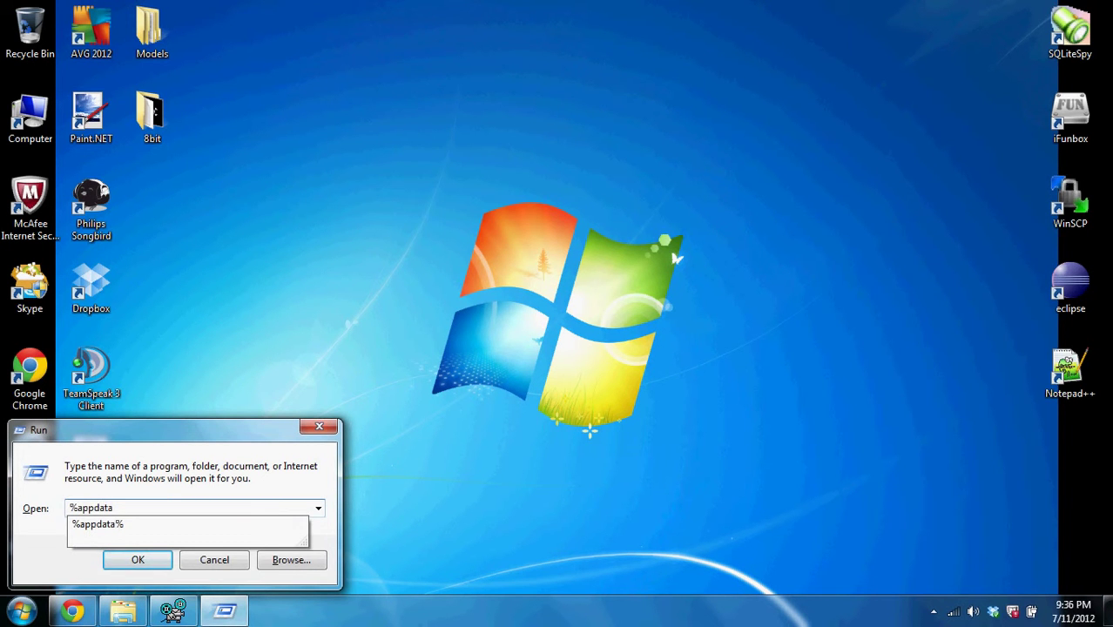
{"action": "key", "text": "Return"}
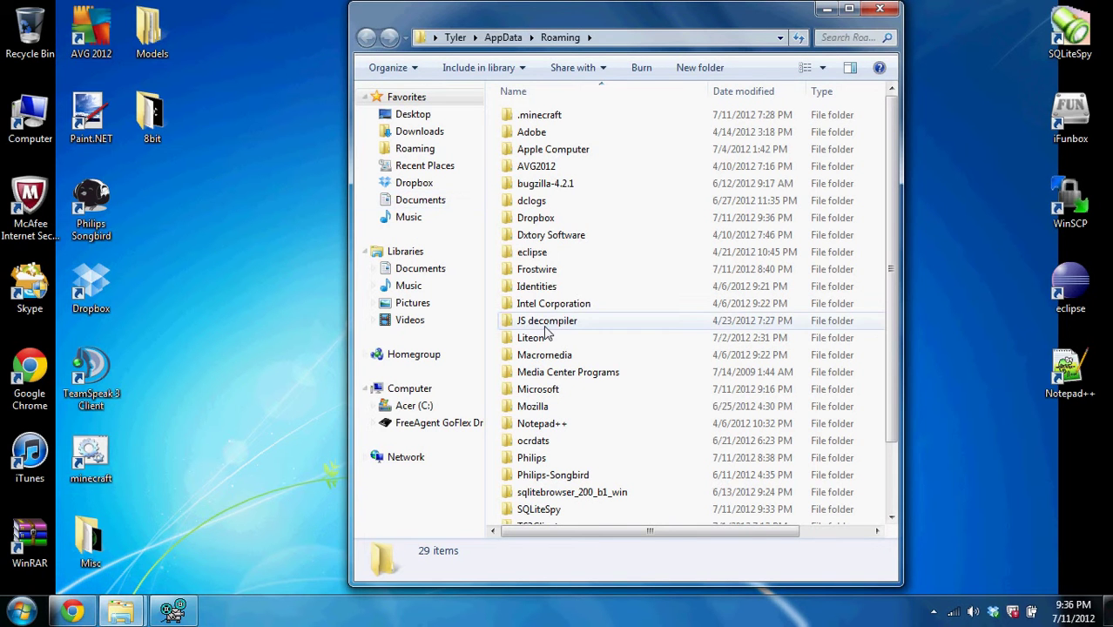
- Browse the Roaming folders, selecting JS decompiler, eclipse, Frostwire, Notepad++, SQLiteSpy and WinSCP
{"action": "left_click", "coordinate": [546, 322]}
{"action": "left_click", "coordinate": [542, 255]}
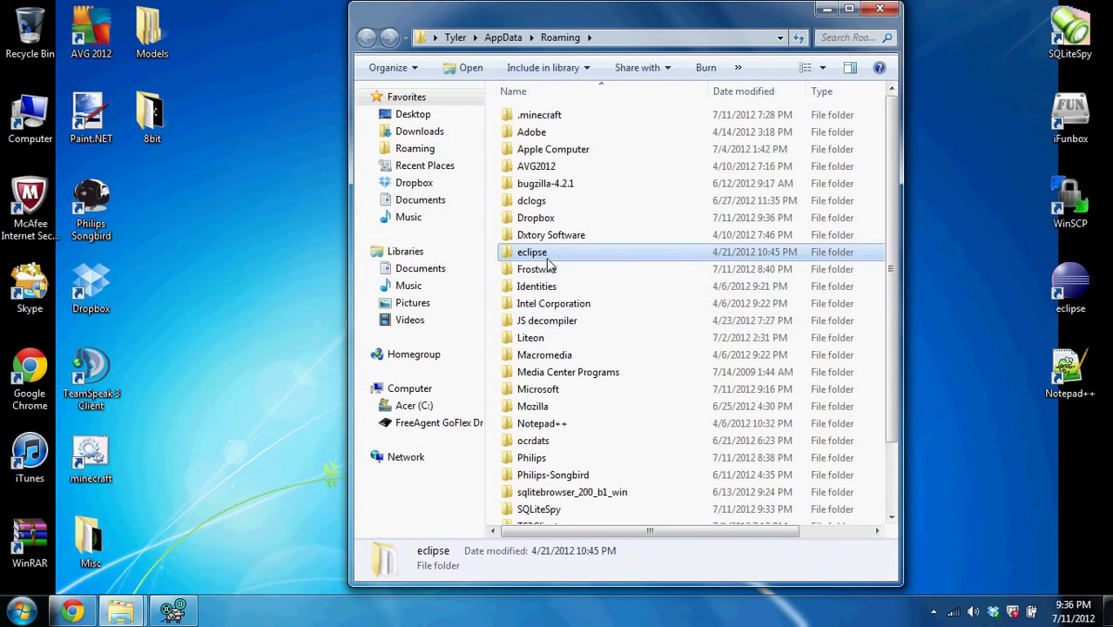
{"action": "left_click", "coordinate": [547, 271]}
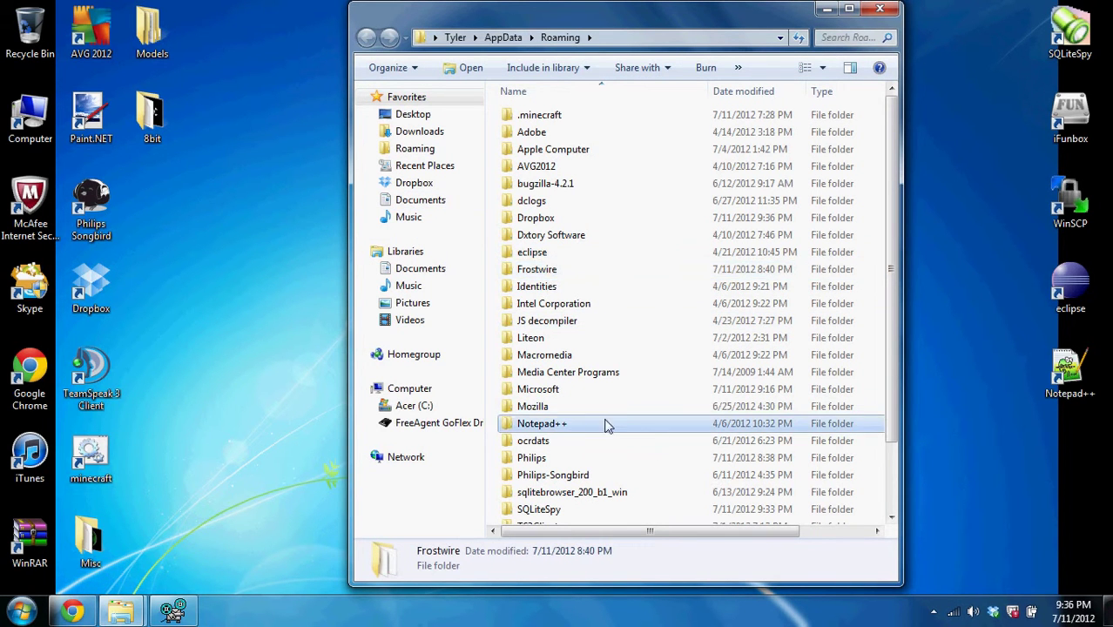
{"action": "left_click", "coordinate": [611, 425]}
{"action": "left_click", "coordinate": [592, 511]}
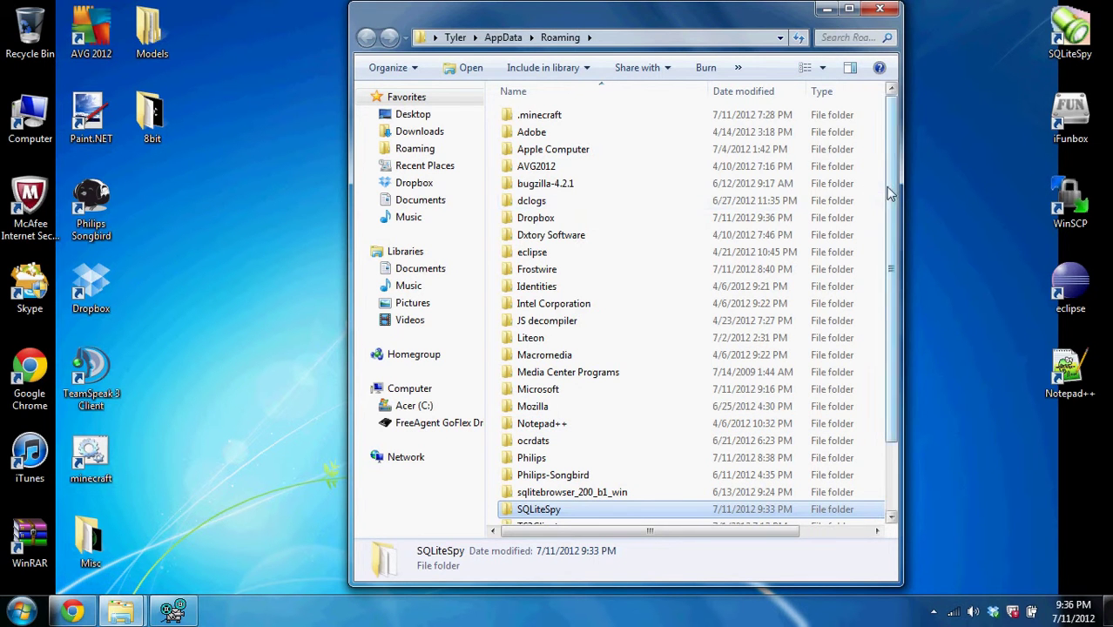
{"action": "scroll", "coordinate": [856, 367], "scroll_direction": "down", "scroll_amount": 2}
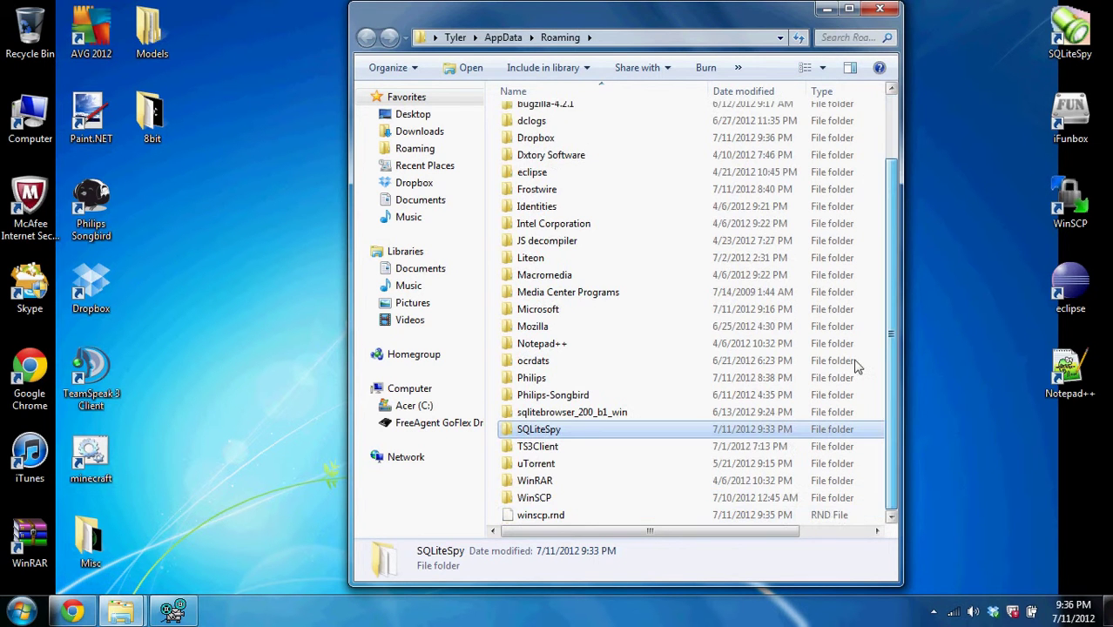
{"action": "left_click", "coordinate": [735, 497]}
- Snap the Roaming window to the left half and select the SQLiteSpy, WinSCP and eclipse shortcuts
{"action": "key", "text": "super+Left"}
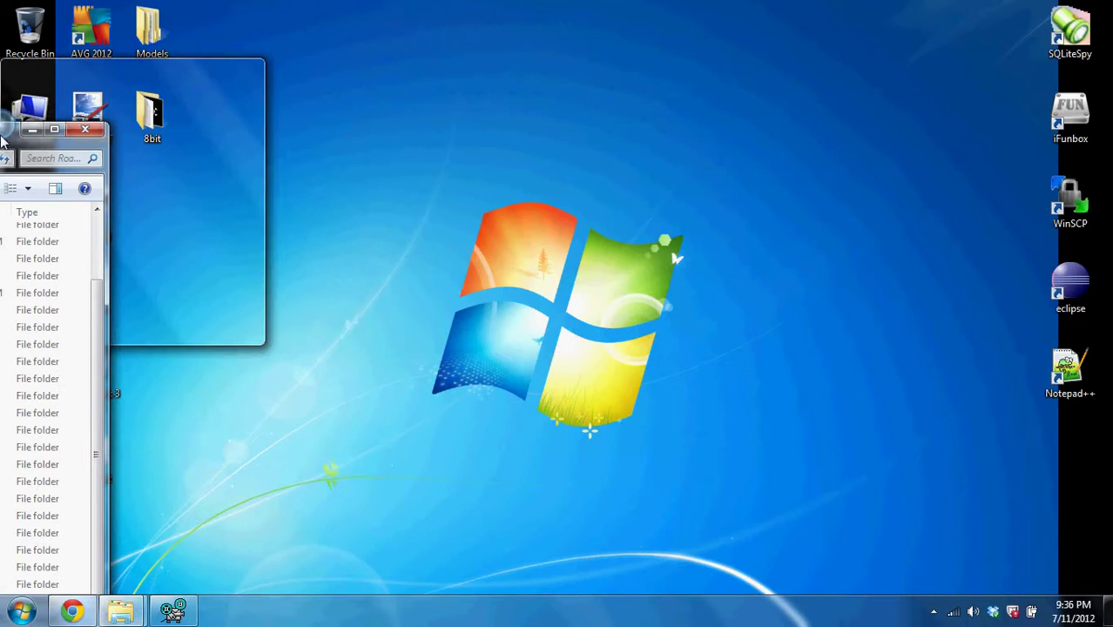
{"action": "left_click", "coordinate": [1070, 33]}
{"action": "left_click", "coordinate": [1071, 232]}
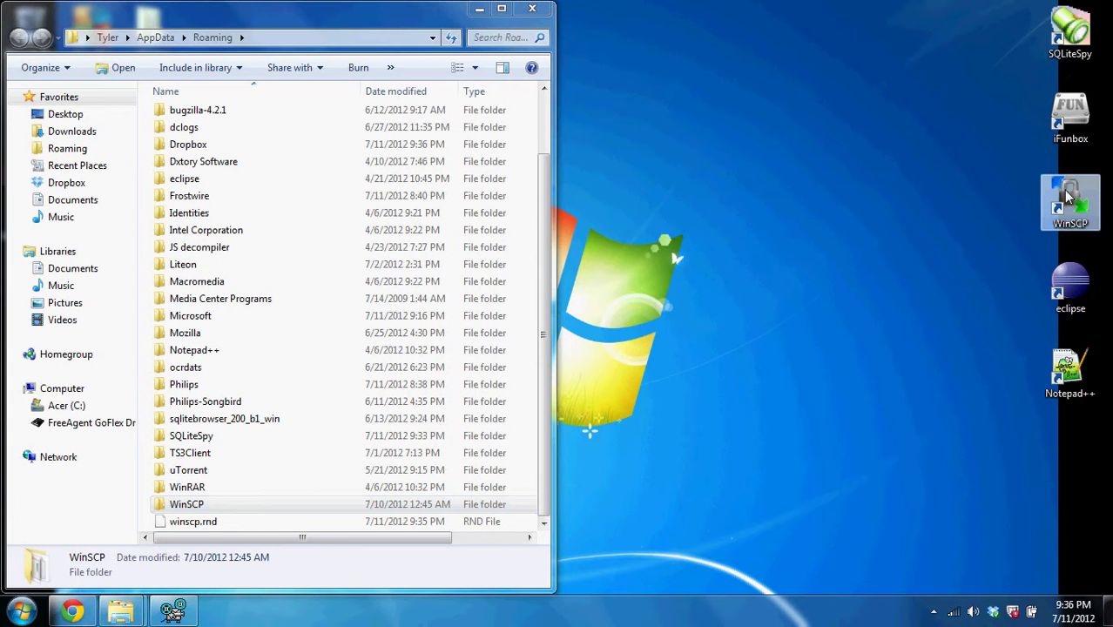
{"action": "left_click", "coordinate": [1064, 280]}
- Open the eclipse shortcut's file location, then close that folder and the Roaming window
{"action": "right_click", "coordinate": [1062, 280]}
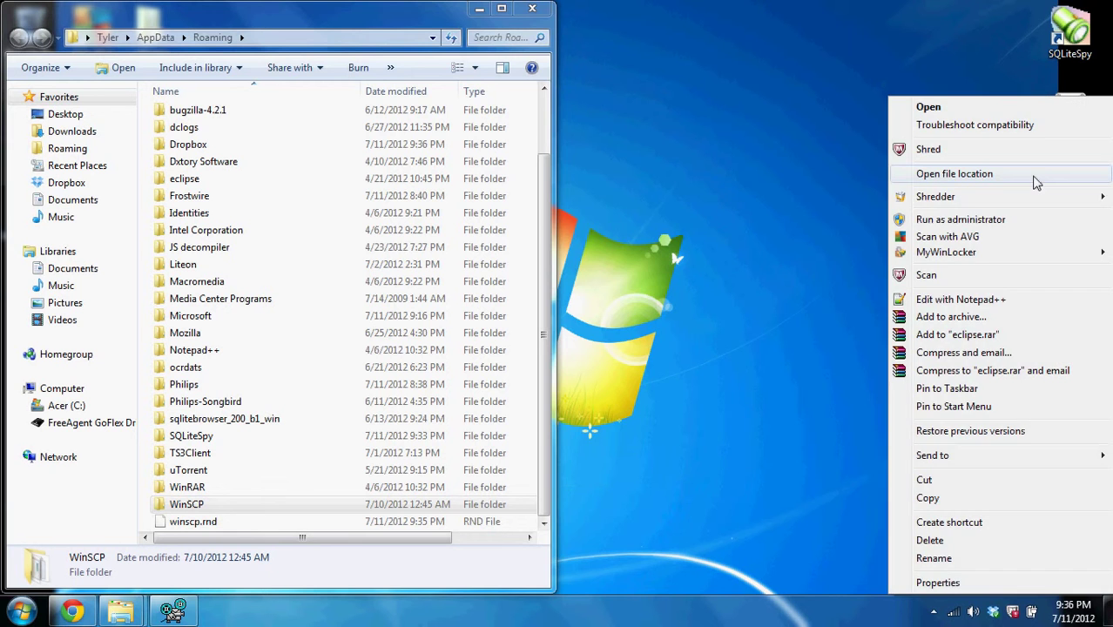
{"action": "left_click", "coordinate": [954, 173]}
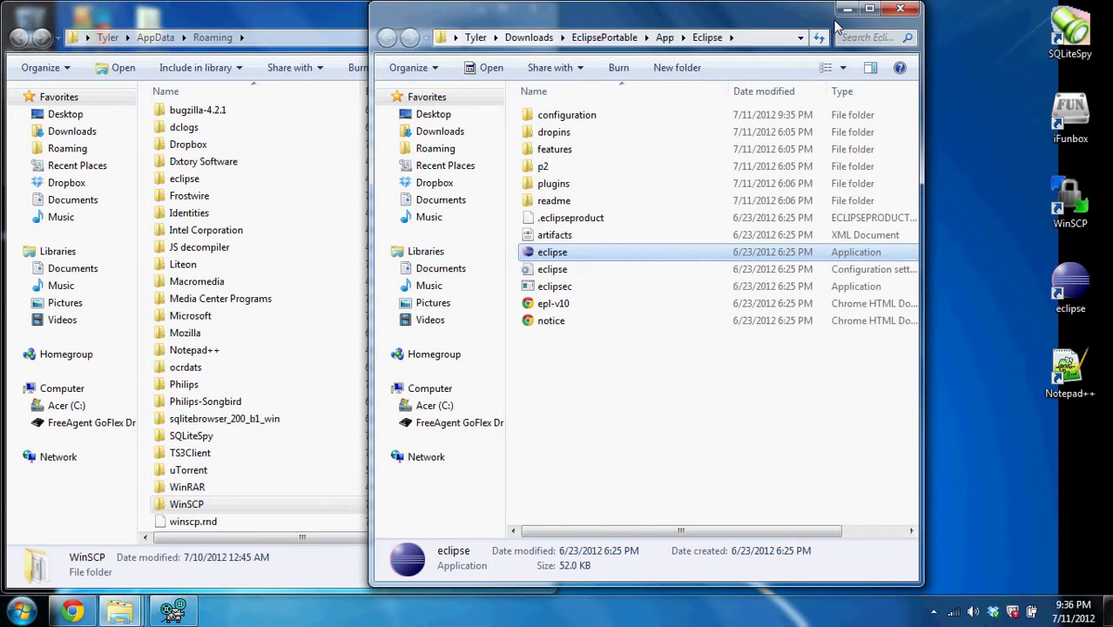
{"action": "left_click", "coordinate": [870, 10]}
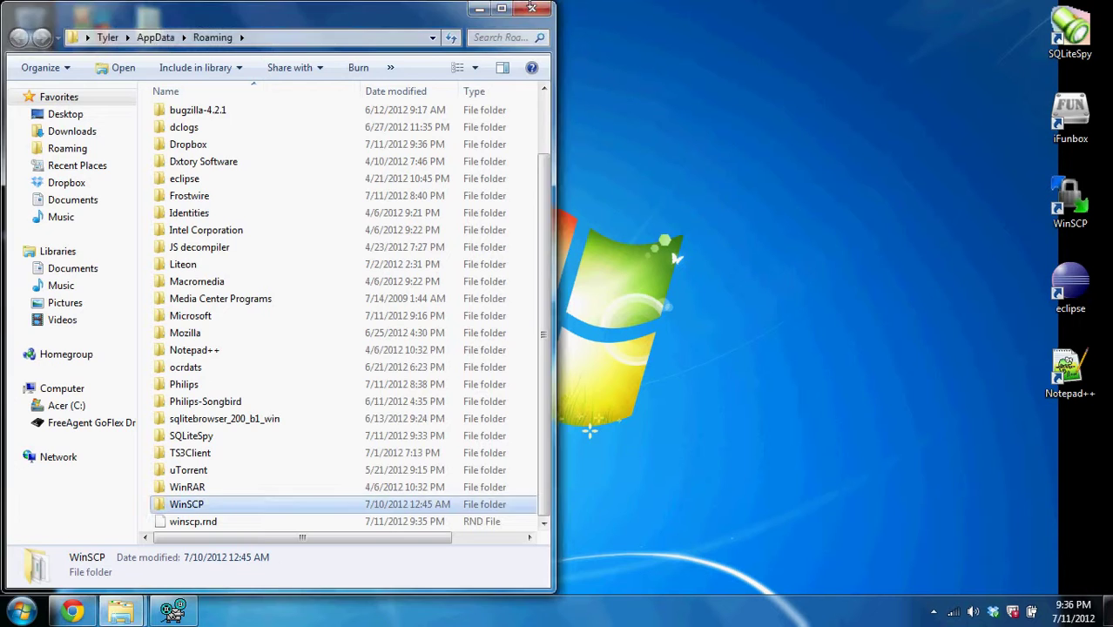
{"action": "left_click", "coordinate": [532, 11]}
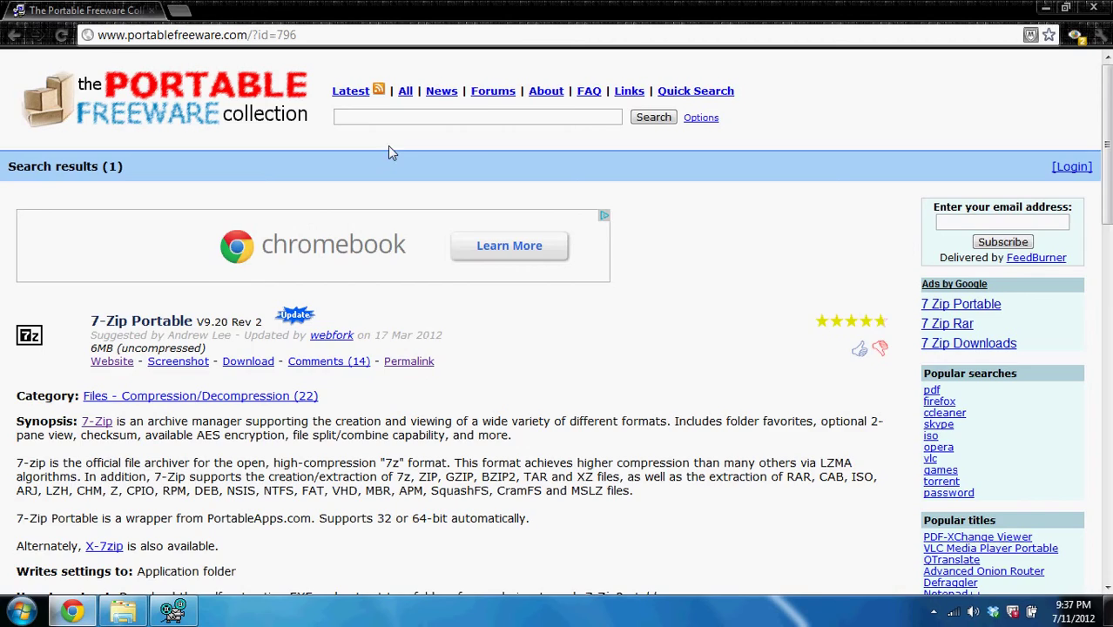
- Scroll the 7-Zip Portable page while the download starts, and bring up the Downloads folder window
{"action": "scroll", "coordinate": [653, 294], "scroll_direction": "down", "scroll_amount": 15}
{"action": "scroll", "coordinate": [584, 223], "scroll_direction": "up", "scroll_amount": 15}
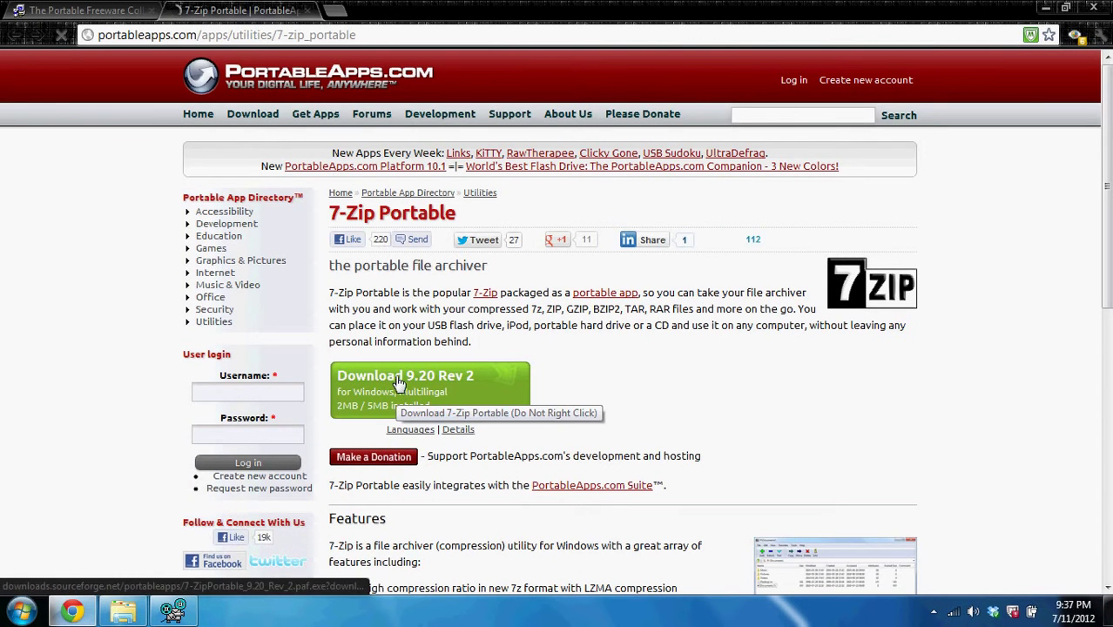
{"action": "left_click", "coordinate": [122, 610]}
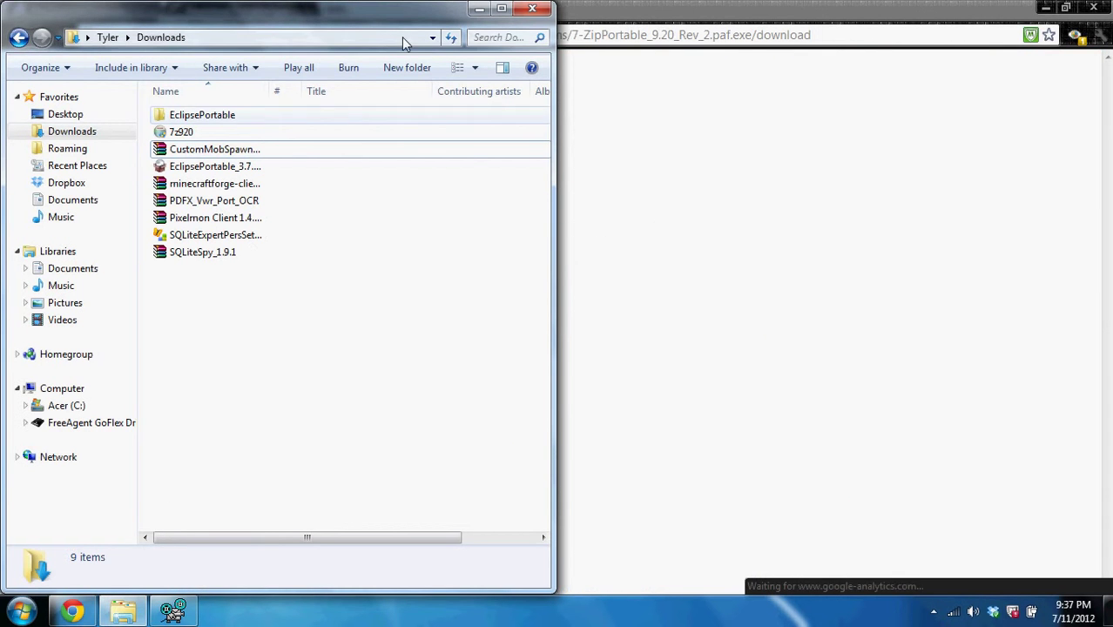
- Close the Downloads window and open %appdata% through the Run dialog
{"action": "key", "text": "alt+F4"}
{"action": "key", "text": "super"}
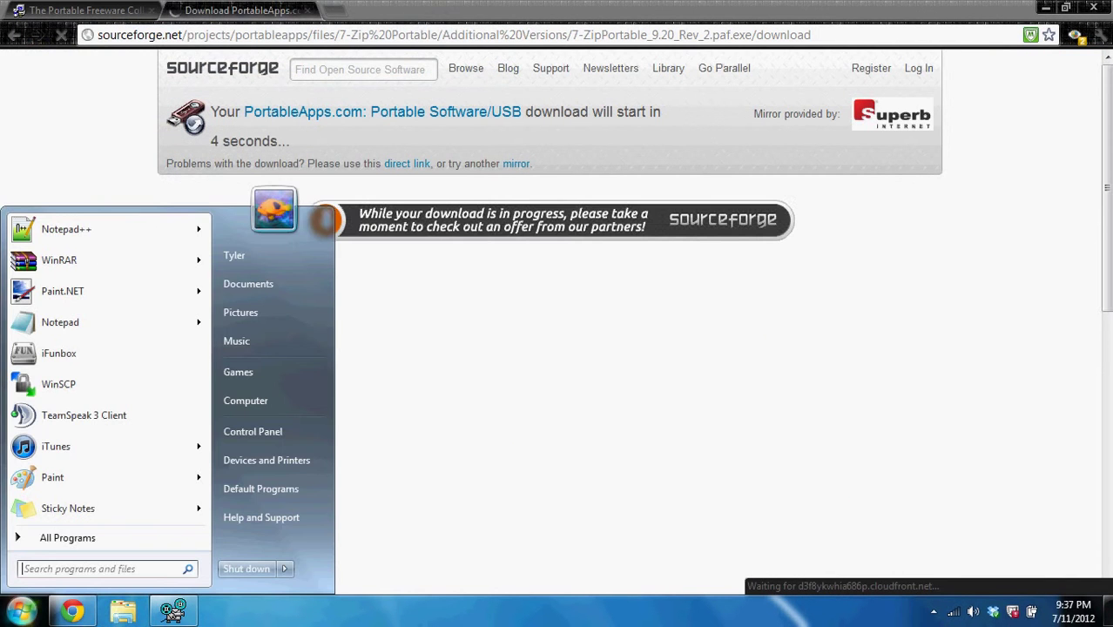
{"action": "type", "text": "run"}
{"action": "key", "text": "Return"}
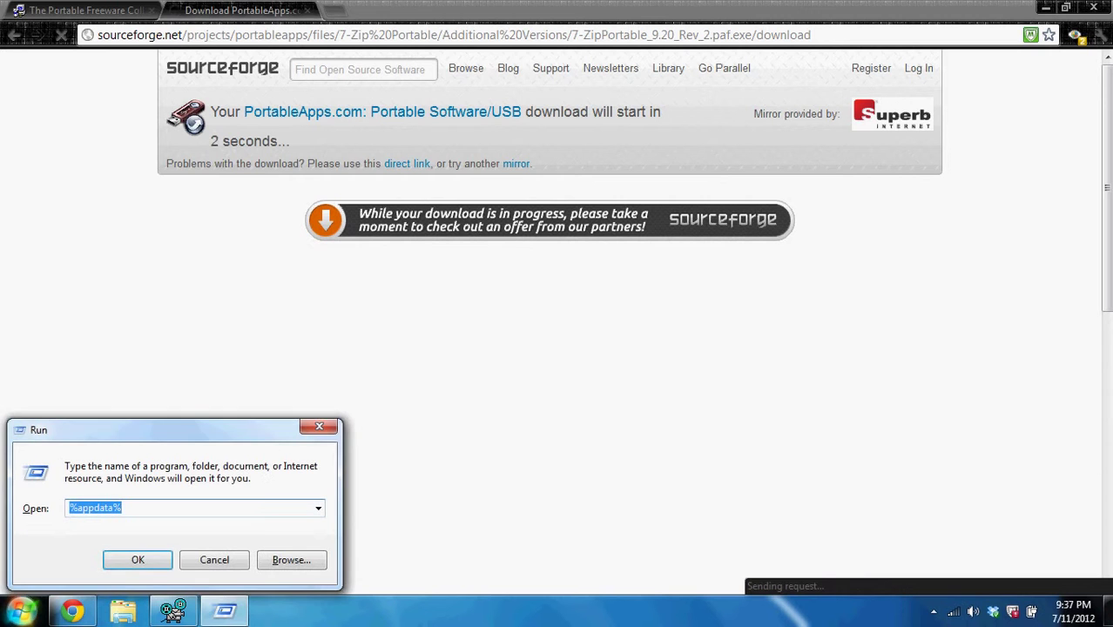
{"action": "left_click", "coordinate": [137, 561]}
- Search Roaming for '7', clear the search, and move the window to the right half
{"action": "scroll", "coordinate": [740, 218], "scroll_direction": "down", "scroll_amount": 1}
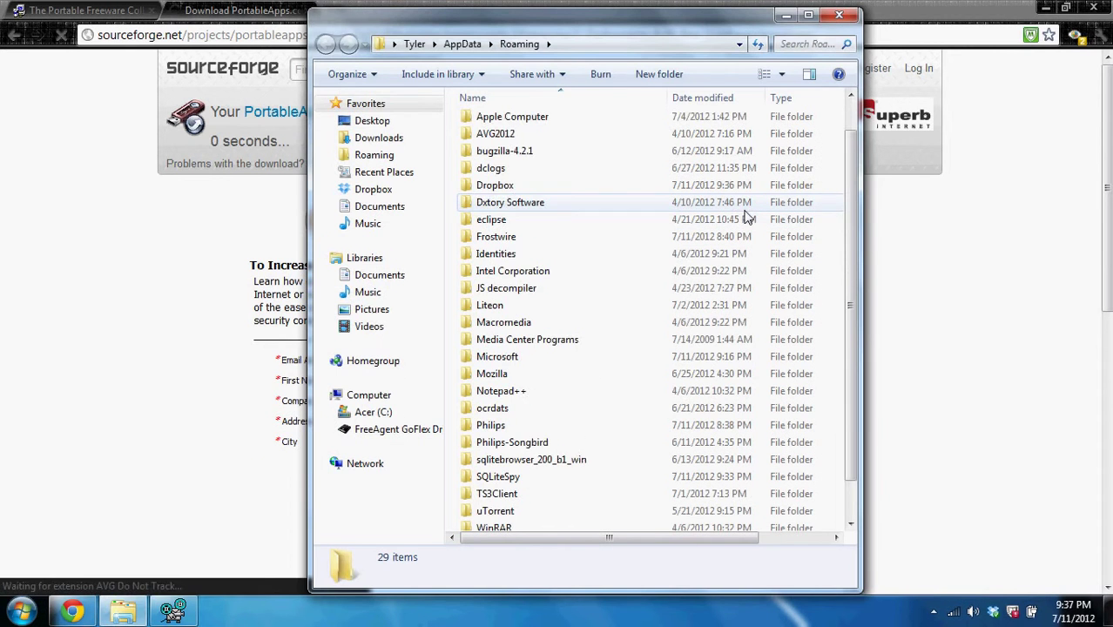
{"action": "scroll", "coordinate": [746, 218], "scroll_direction": "up", "scroll_amount": 1}
{"action": "left_click", "coordinate": [814, 44]}
{"action": "type", "text": "7"}
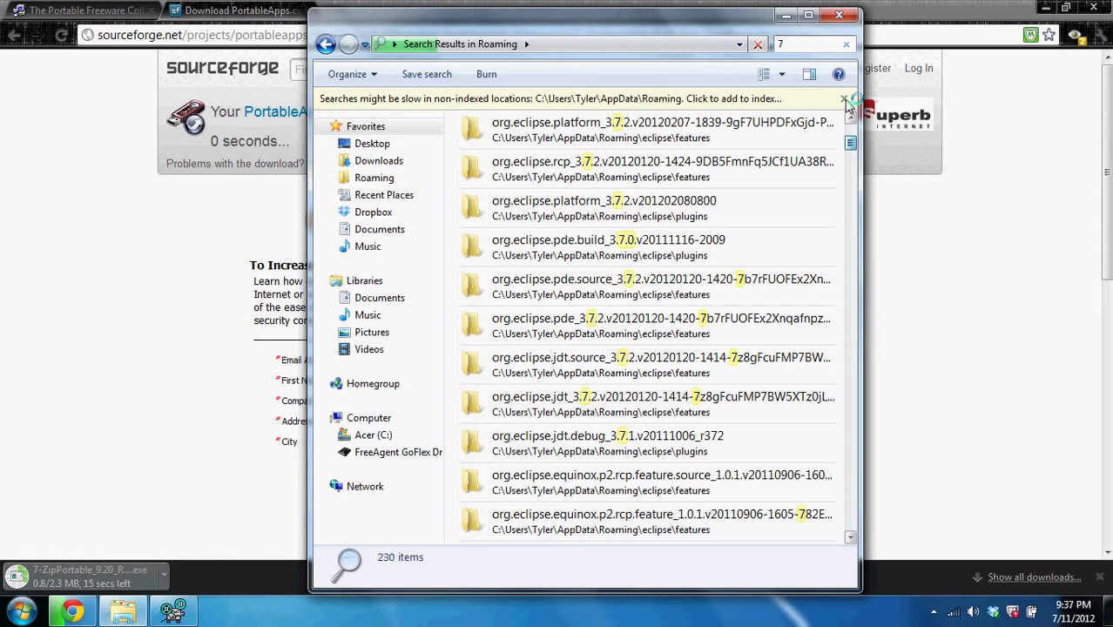
{"action": "left_click", "coordinate": [848, 47]}
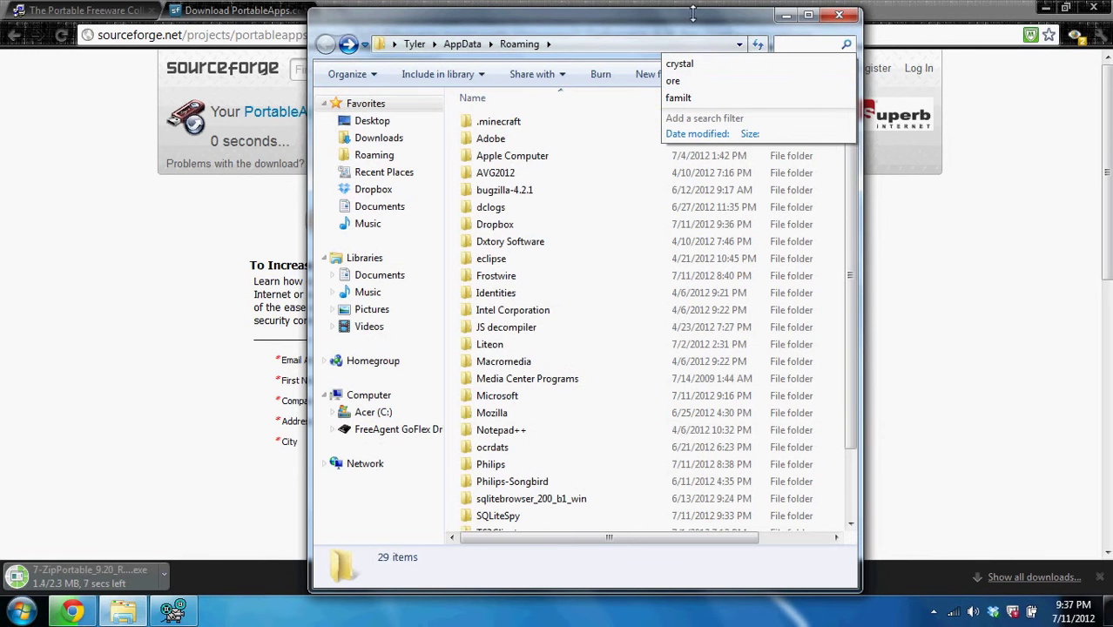
{"action": "left_click_drag", "start_coordinate": [688, 17], "coordinate": [1111, 7]}
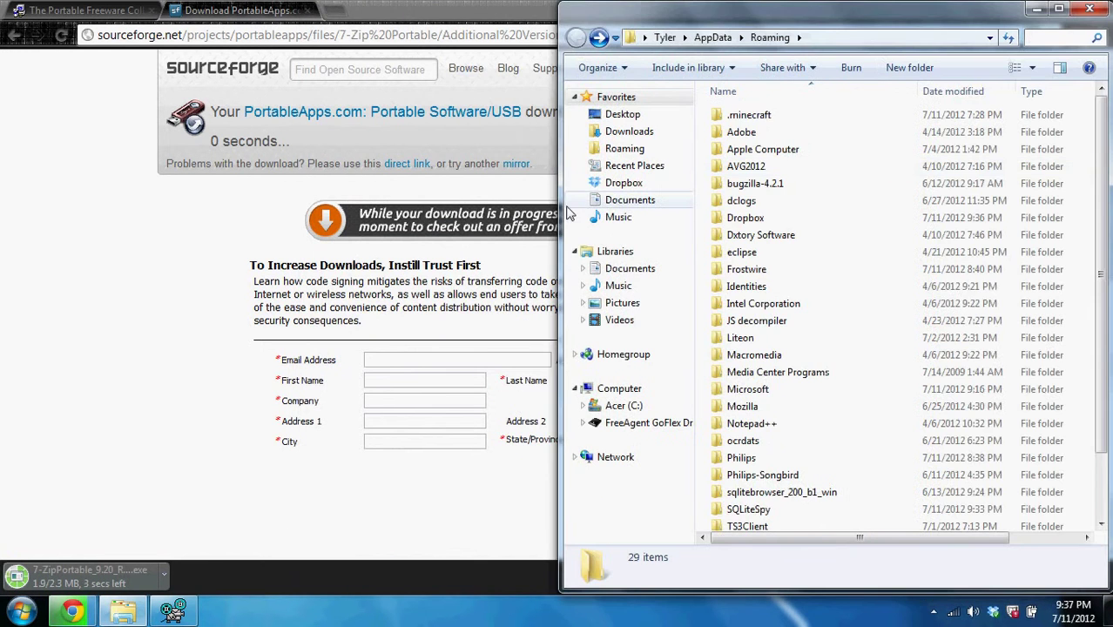
- Run the 7-Zip Portable installer, accept English, and advance past the welcome page
{"action": "left_click", "coordinate": [112, 572]}
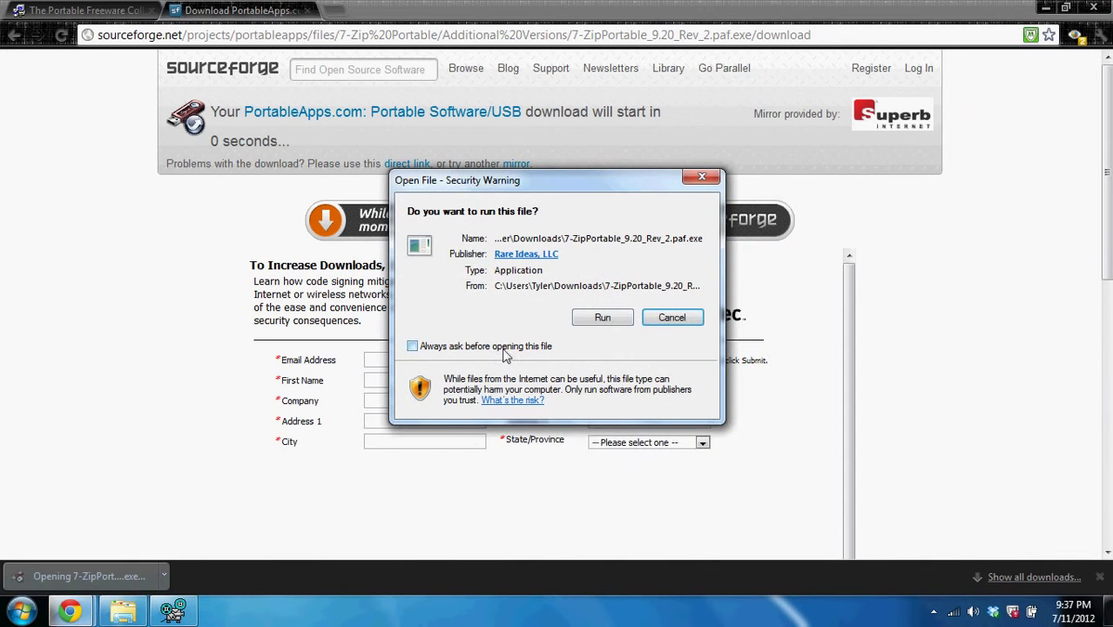
{"action": "left_click", "coordinate": [601, 319]}
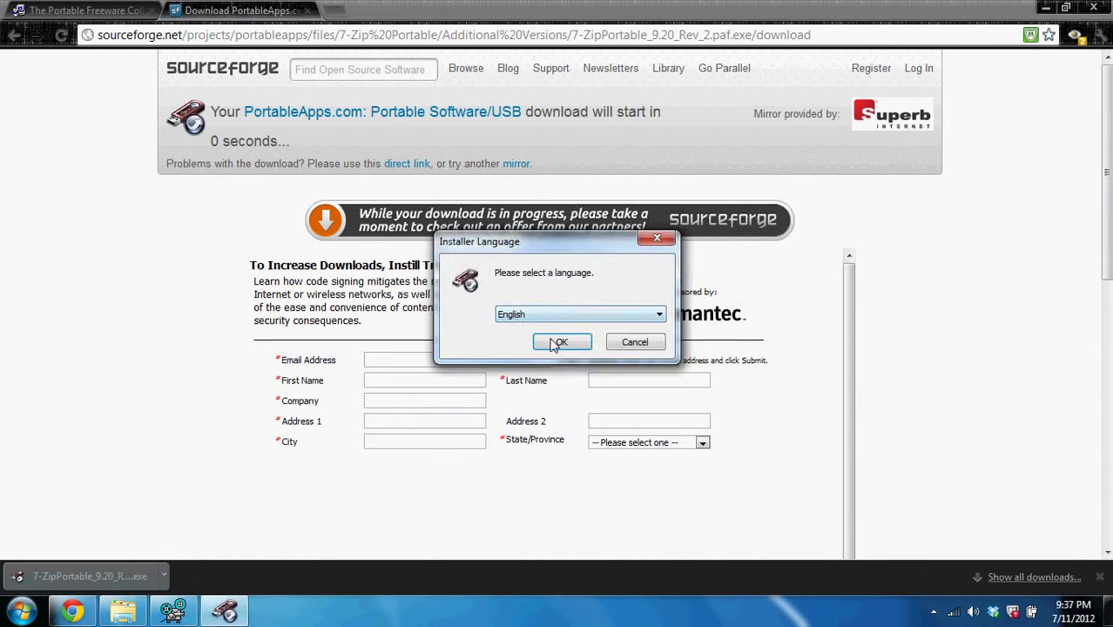
{"action": "left_click", "coordinate": [558, 343]}
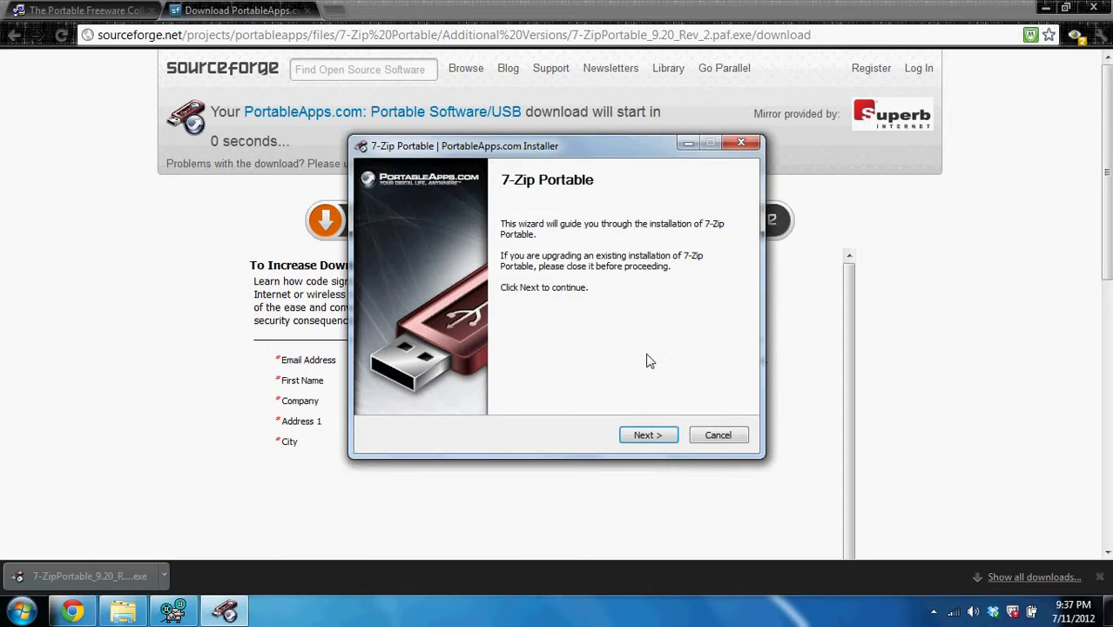
{"action": "left_click", "coordinate": [665, 438]}
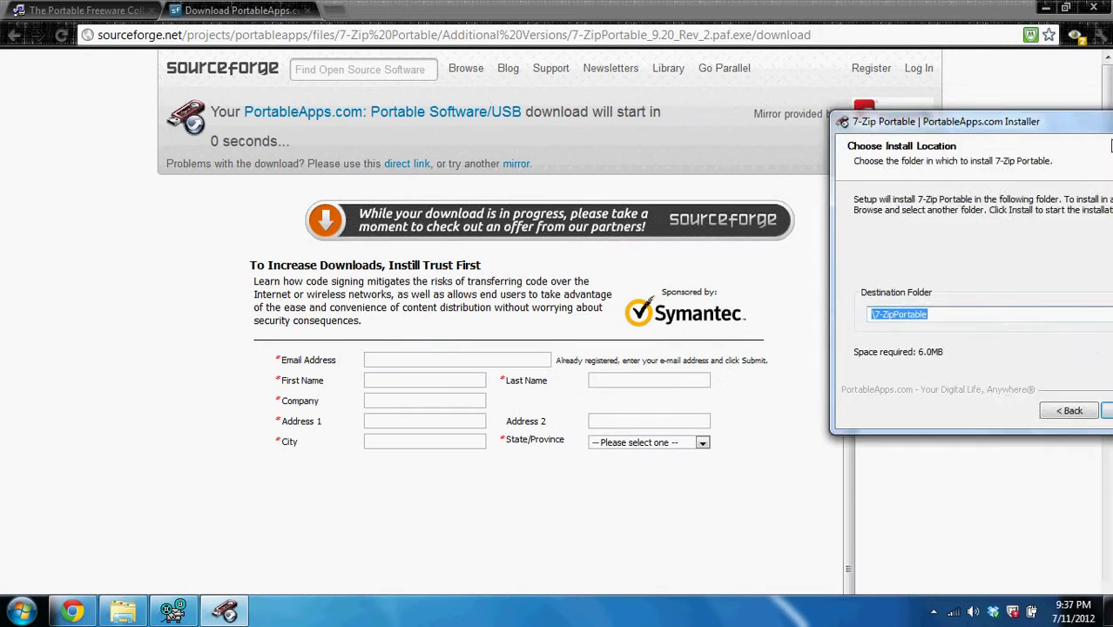
- Move the installer dialog aside and dock the Roaming folder window on the left half
{"action": "left_click_drag", "start_coordinate": [510, 150], "coordinate": [1111, 169]}
{"action": "left_click_drag", "start_coordinate": [1044, 164], "coordinate": [847, 152]}
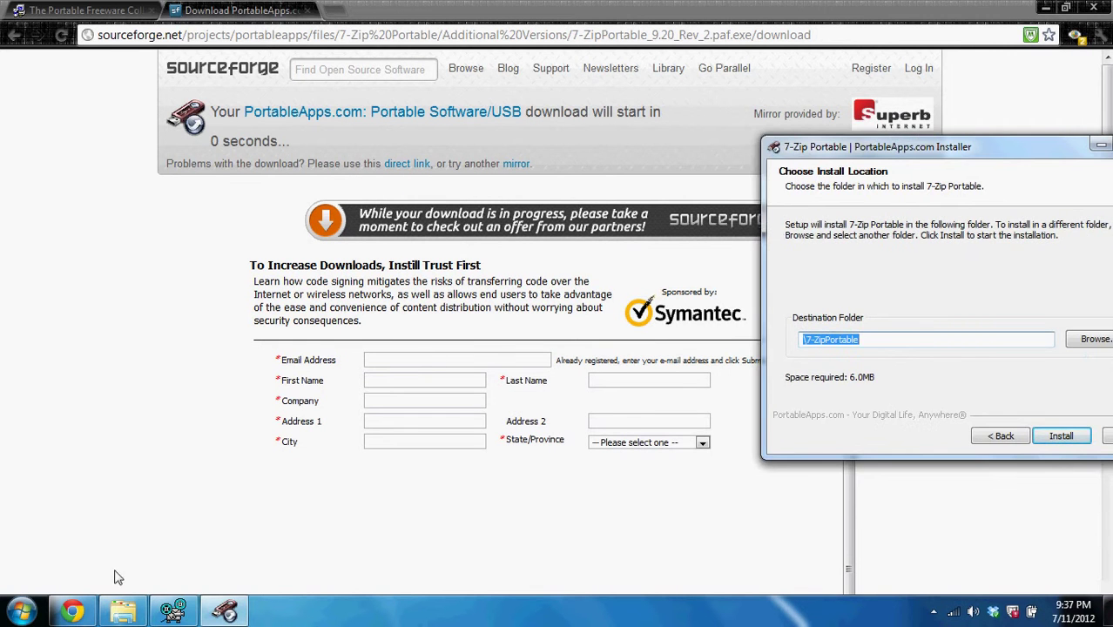
{"action": "left_click", "coordinate": [122, 610]}
{"action": "left_click_drag", "start_coordinate": [748, 26], "coordinate": [2, 26]}
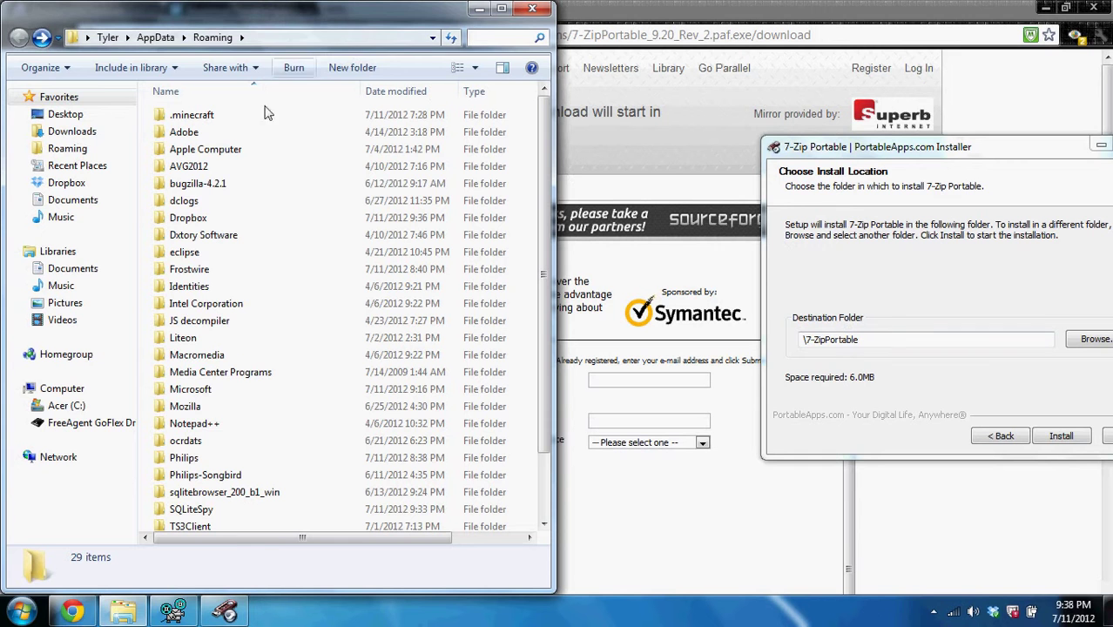
- Create a new Roaming folder named '7 zip', then rename it to '7-Zip'
{"action": "right_click", "coordinate": [147, 186]}
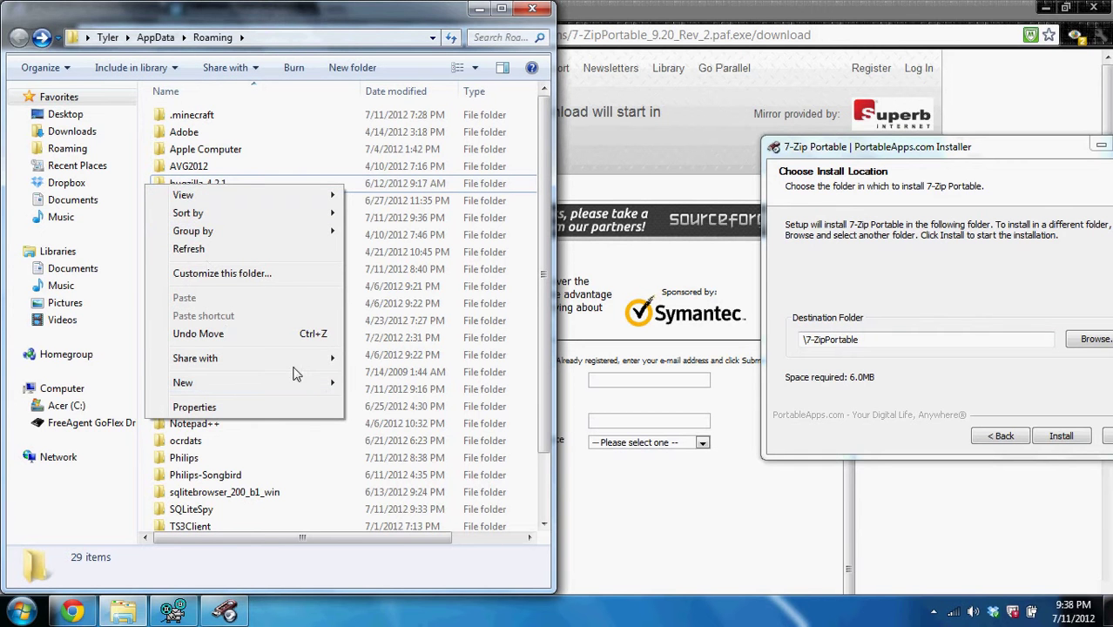
{"action": "mouse_move", "coordinate": [313, 384]}
{"action": "left_click", "coordinate": [381, 383]}
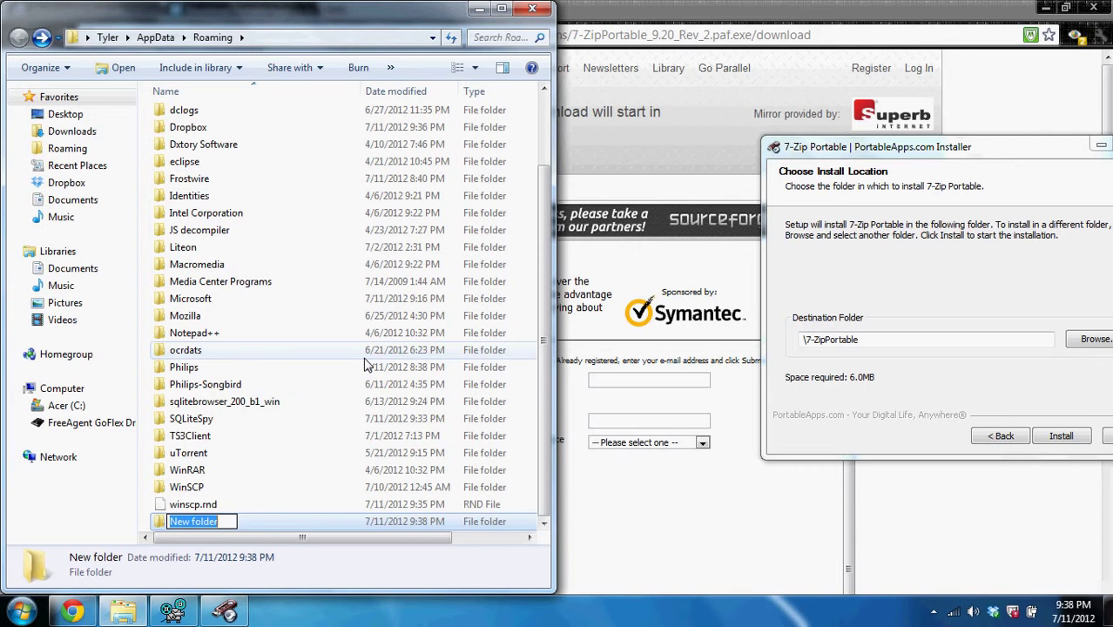
{"action": "type", "text": "7"}
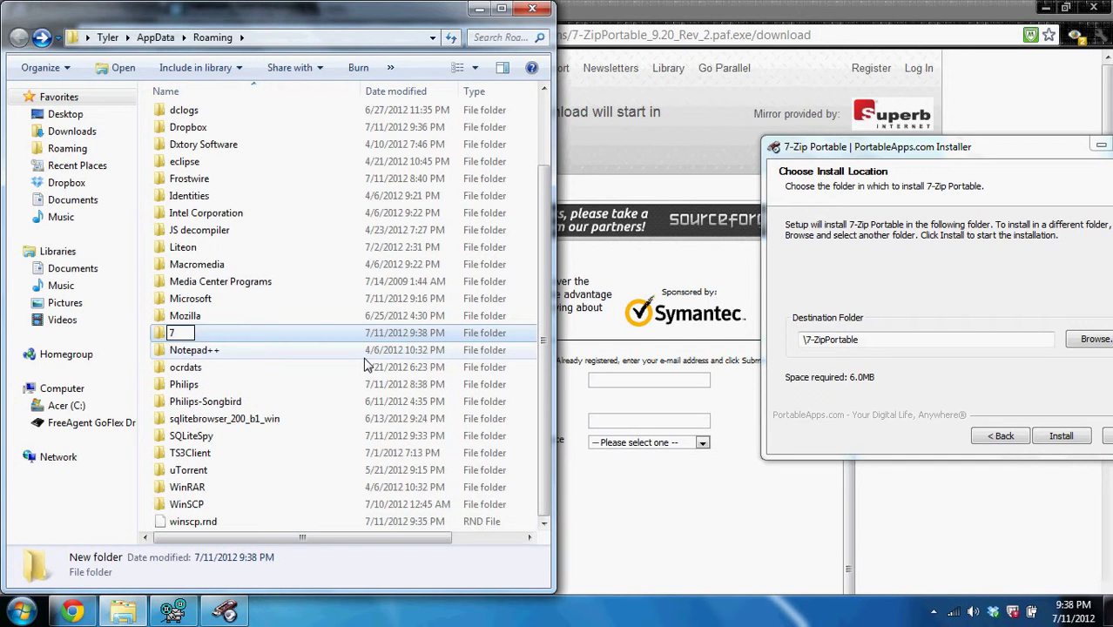
{"action": "type", "text": " zip"}
{"action": "key", "text": "Return"}
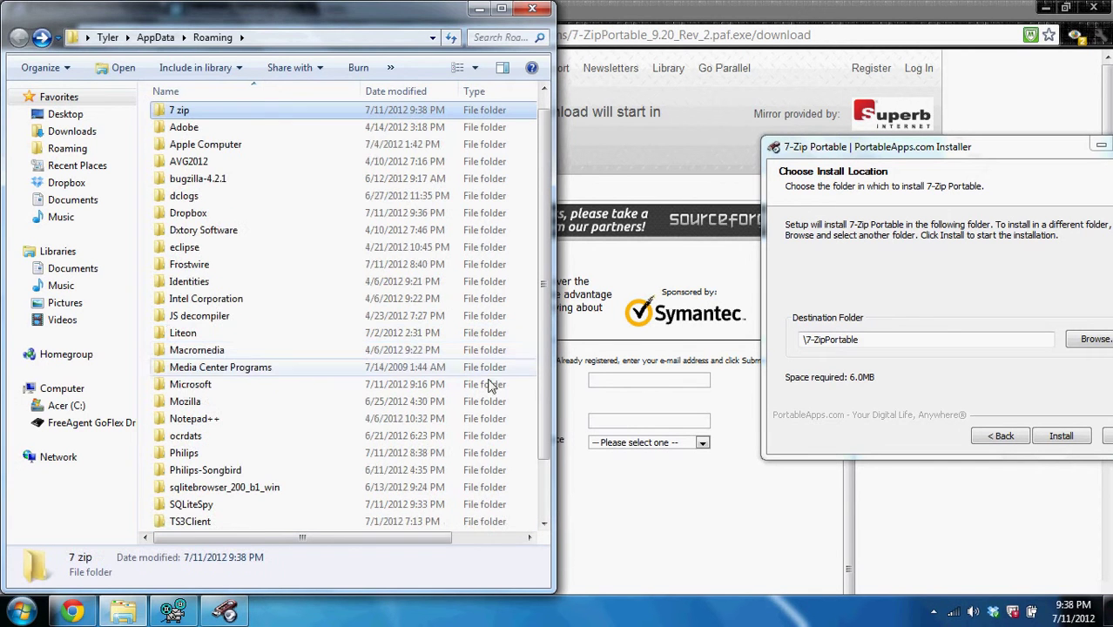
{"action": "left_click", "coordinate": [177, 111]}
{"action": "left_click", "coordinate": [178, 111]}
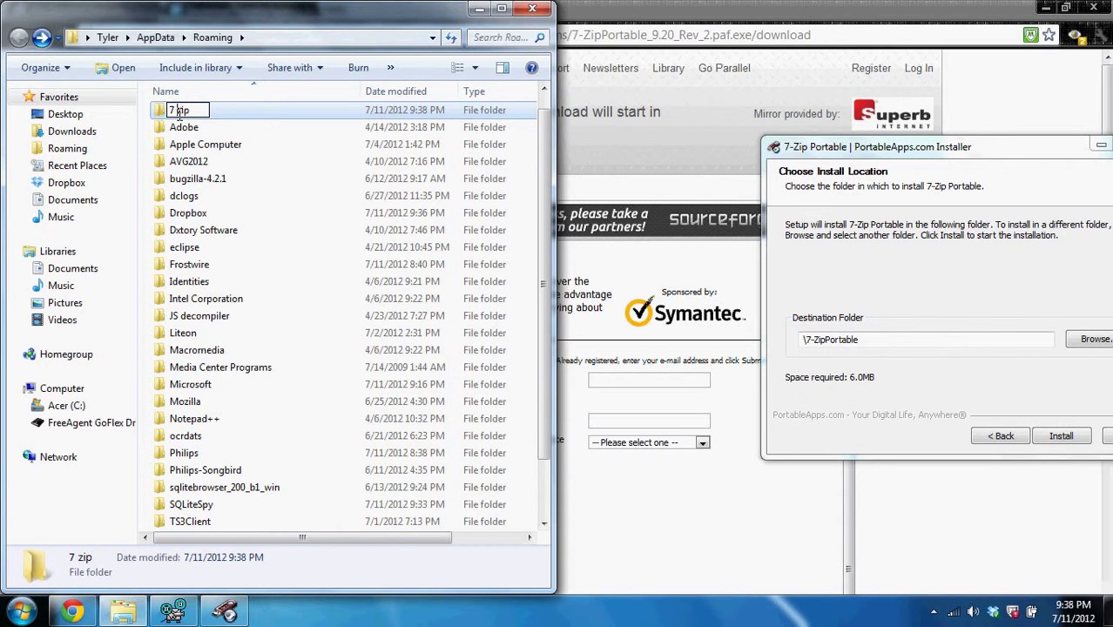
{"action": "key", "text": "BackSpace"}
{"action": "type", "text": "-Z"}
{"action": "key", "text": "Return"}
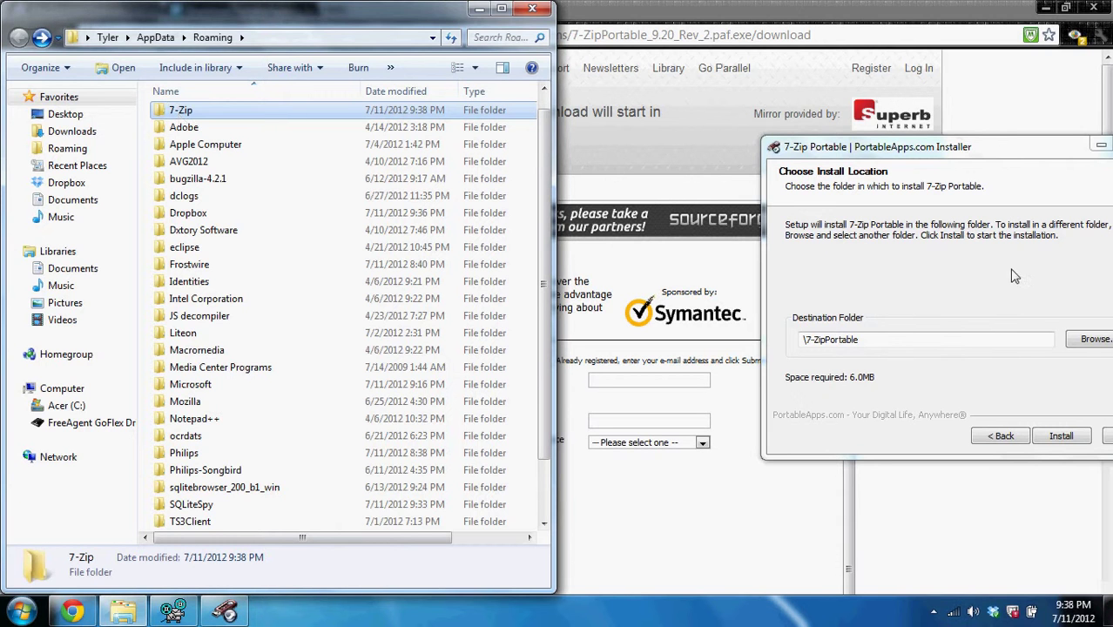
- Open the 7-Zip folder and cut its full path from the address bar
{"action": "double_click", "coordinate": [308, 111]}
{"action": "left_click", "coordinate": [320, 35]}
{"action": "double_click", "coordinate": [320, 35]}
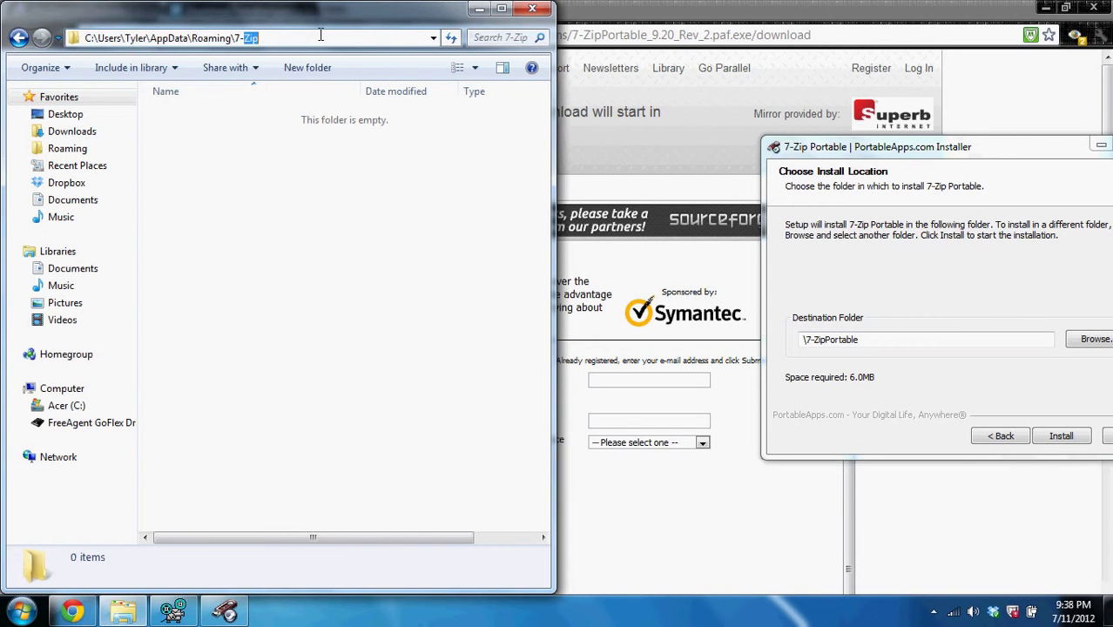
{"action": "key", "text": "ctrl+a"}
{"action": "key", "text": "ctrl+x"}
- Paste the 7-Zip path as the installer's Destination Folder, install, and finish the wizard
{"action": "left_click", "coordinate": [971, 339]}
{"action": "double_click", "coordinate": [971, 339]}
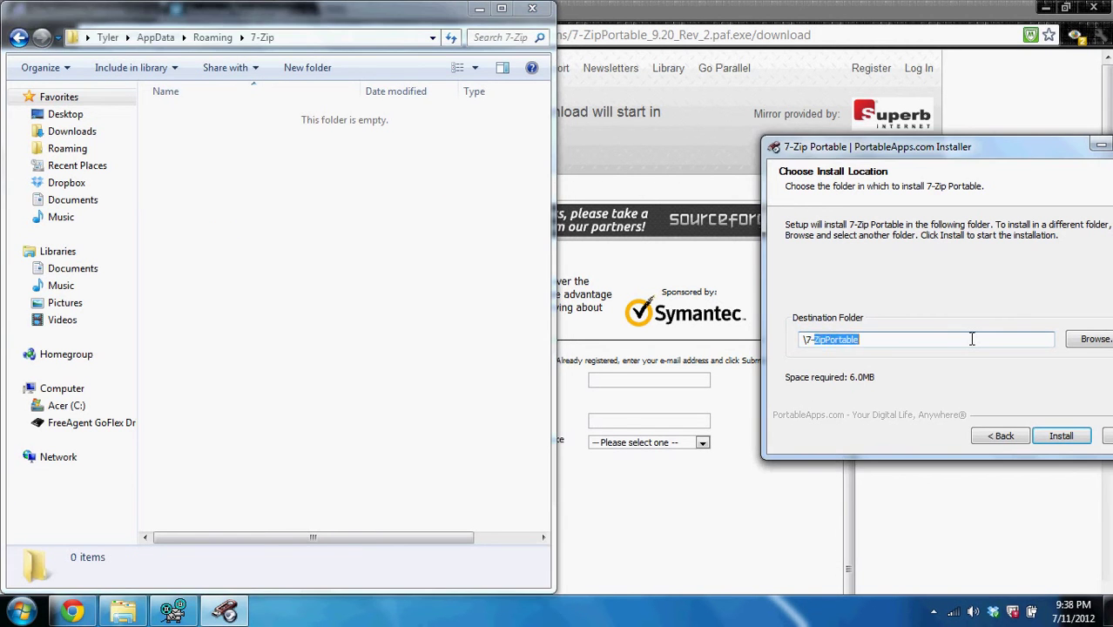
{"action": "left_click", "coordinate": [972, 339]}
{"action": "key", "text": "ctrl+a"}
{"action": "key", "text": "ctrl+v"}
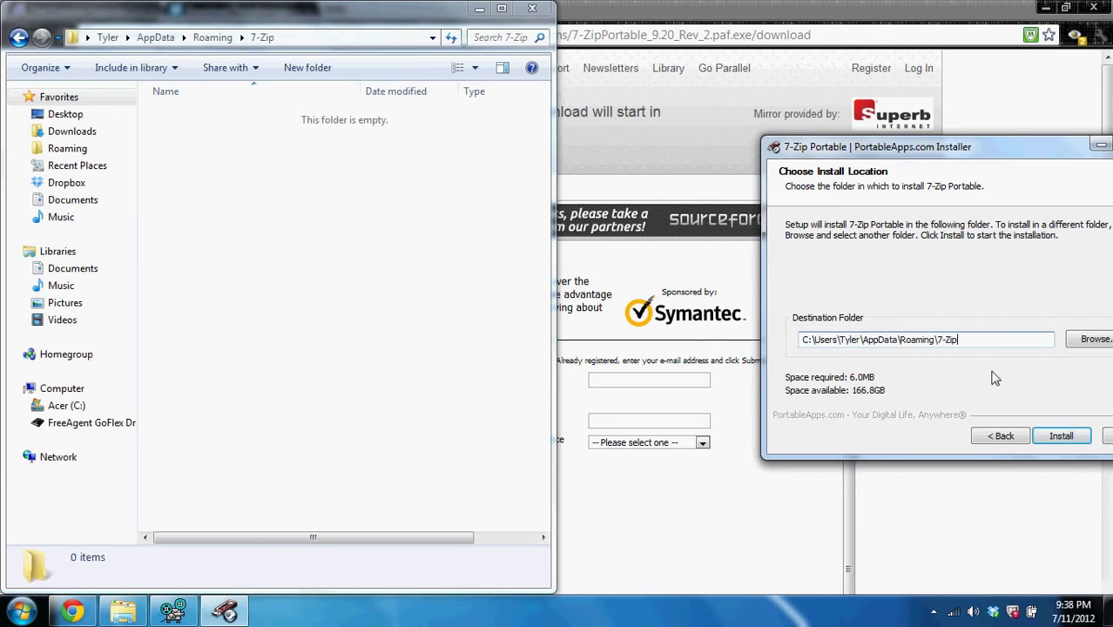
{"action": "key", "text": "Return"}
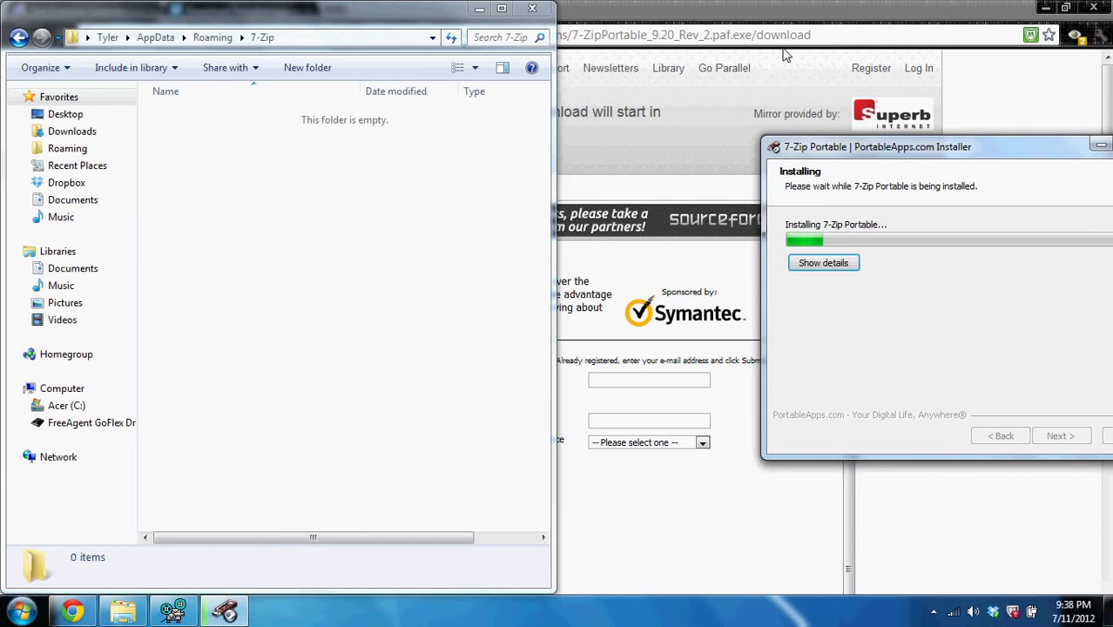
{"action": "left_click_drag", "start_coordinate": [992, 144], "coordinate": [775, 54]}
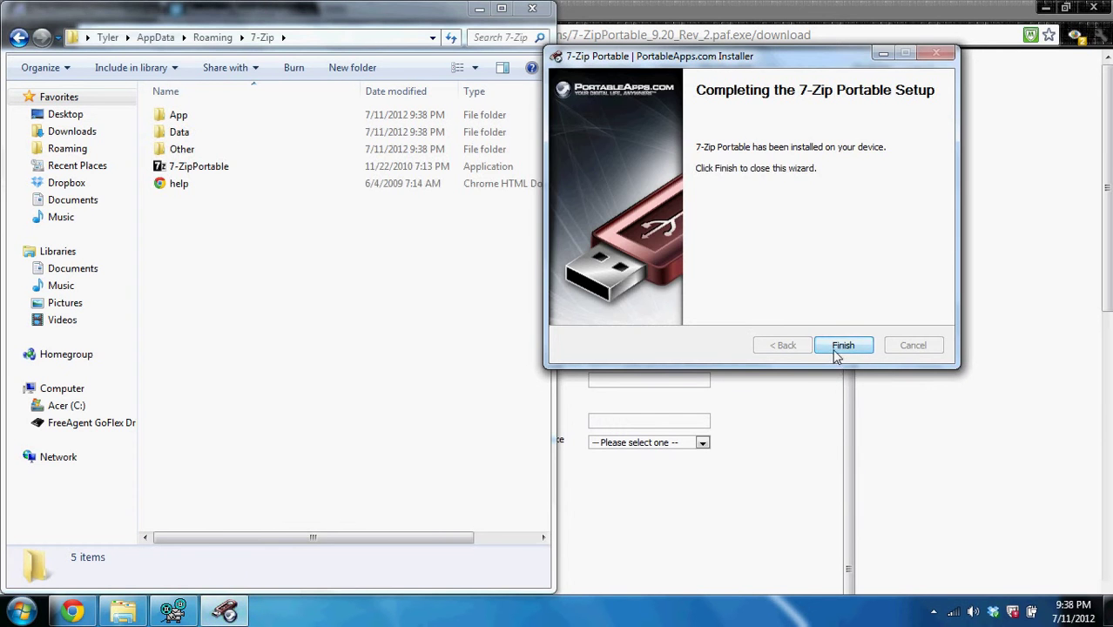
{"action": "left_click", "coordinate": [840, 350]}
{"action": "double_click", "coordinate": [377, 170]}
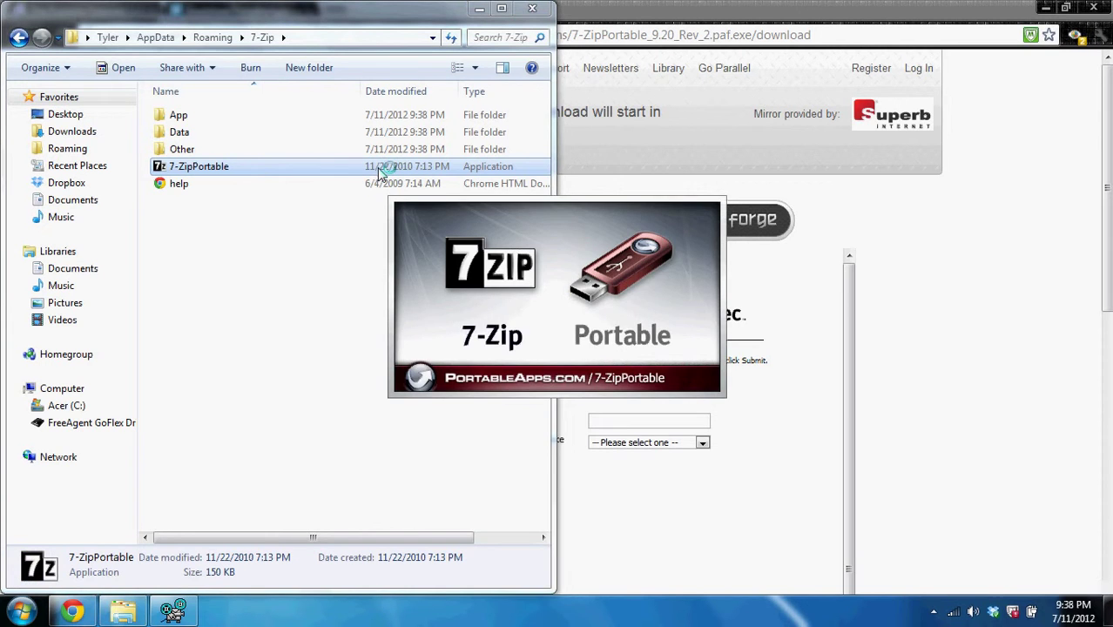
{"action": "left_click_drag", "start_coordinate": [433, 67], "coordinate": [452, 1]}
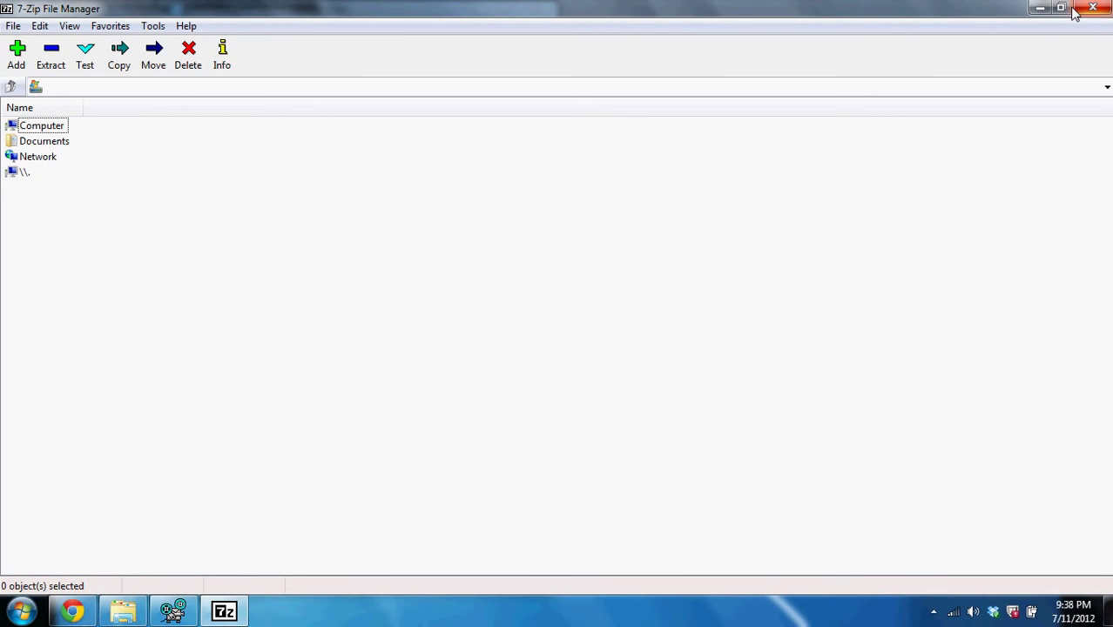
{"action": "left_click", "coordinate": [1106, 5]}
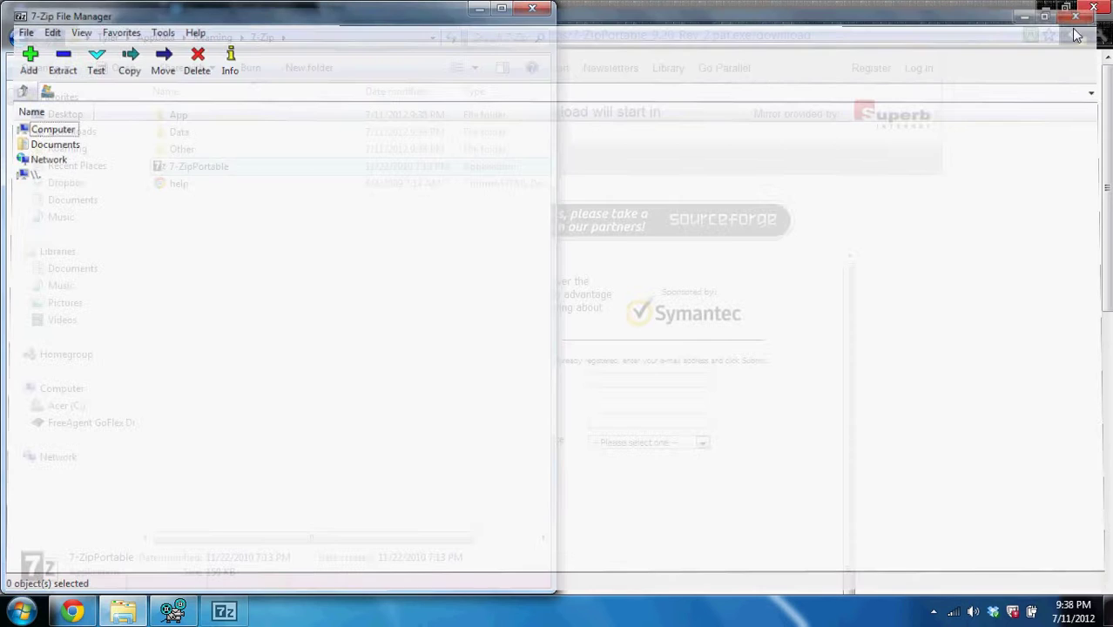
- Minimize the 7-Zip folder and Chrome windows, then restore the Screen Recorder Gold window
{"action": "left_click", "coordinate": [479, 9]}
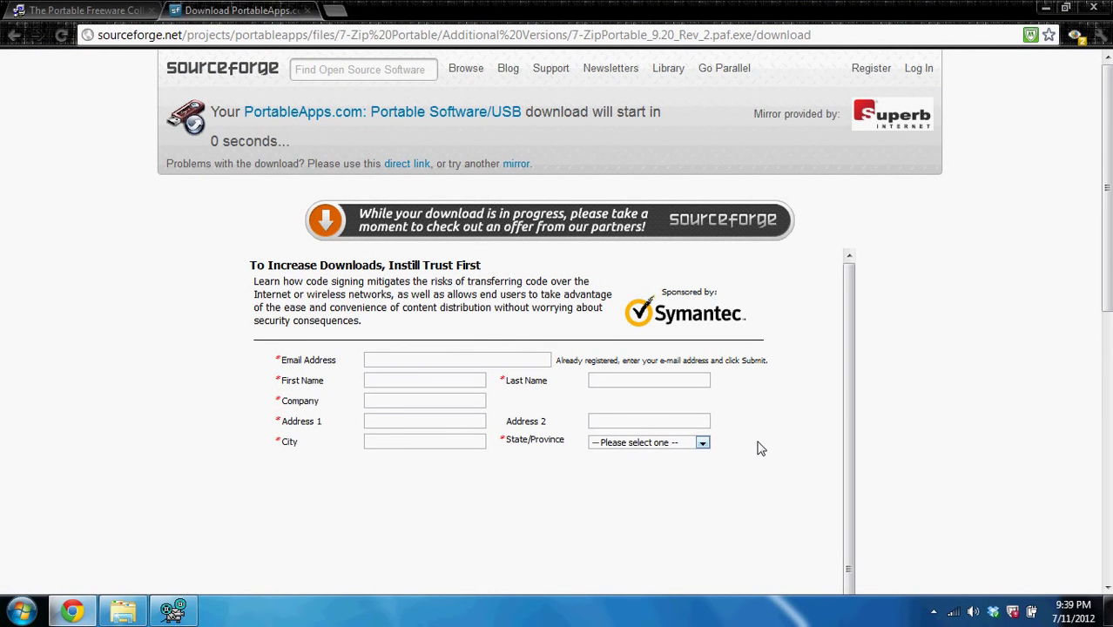
{"action": "left_click", "coordinate": [1049, 8]}
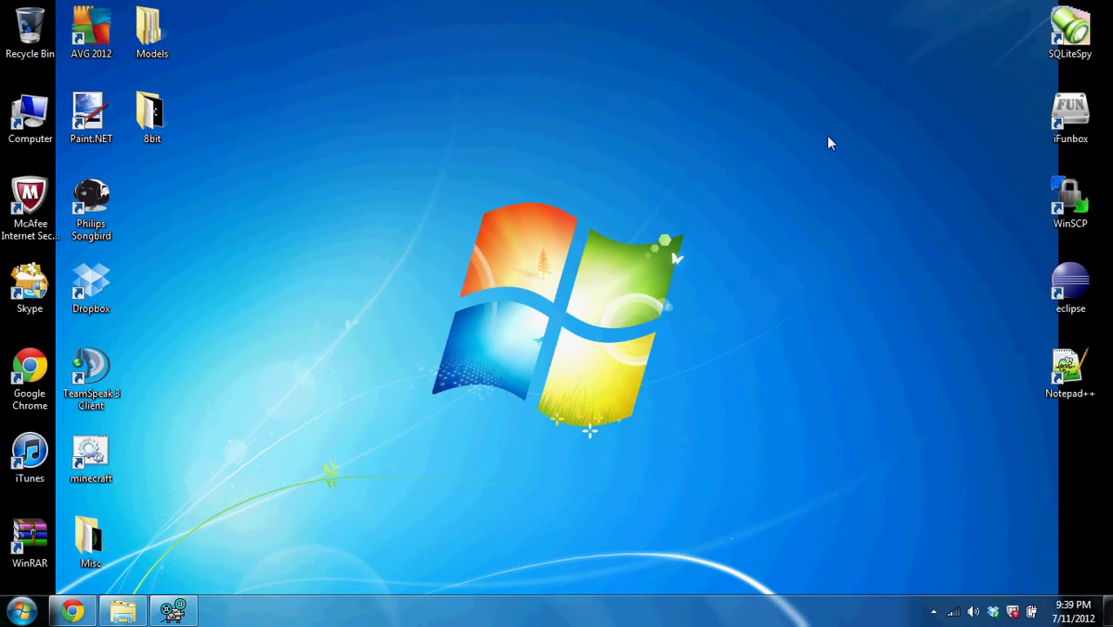
{"action": "left_click", "coordinate": [172, 610]}
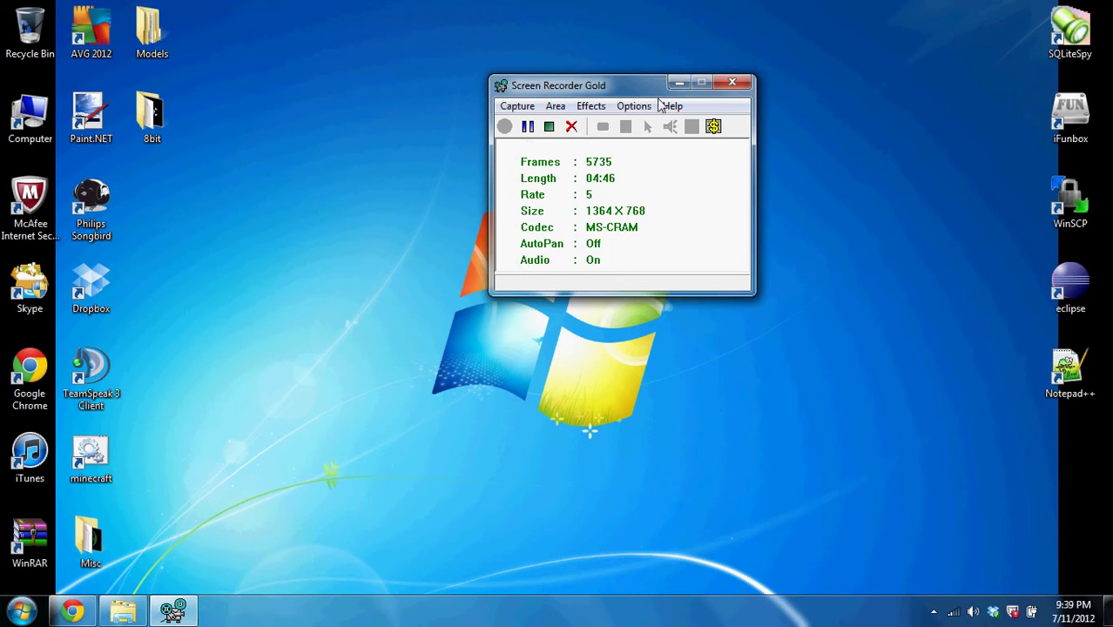